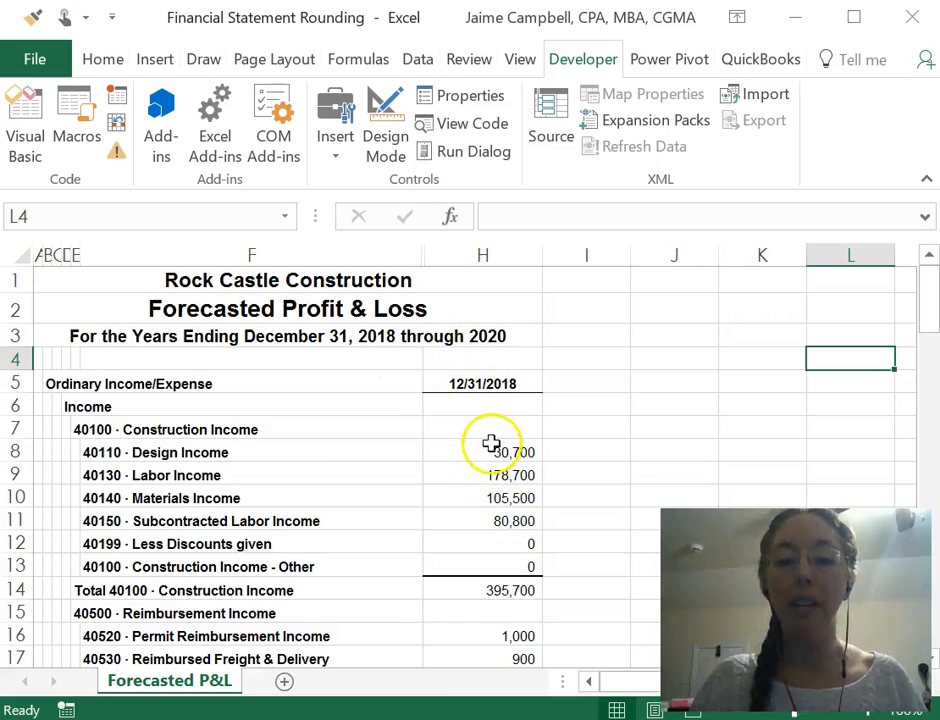
- Inspect the ROUND formulas behind several income amounts in column H, from Design Income to Permit Reimbursement Income
click(492, 448)
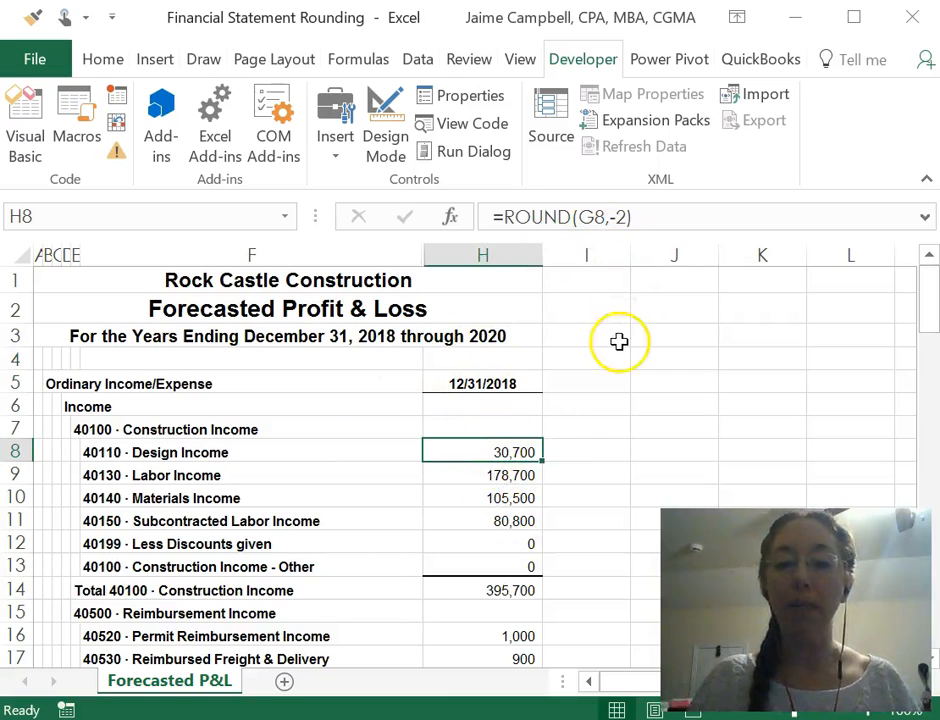
click(488, 476)
click(493, 521)
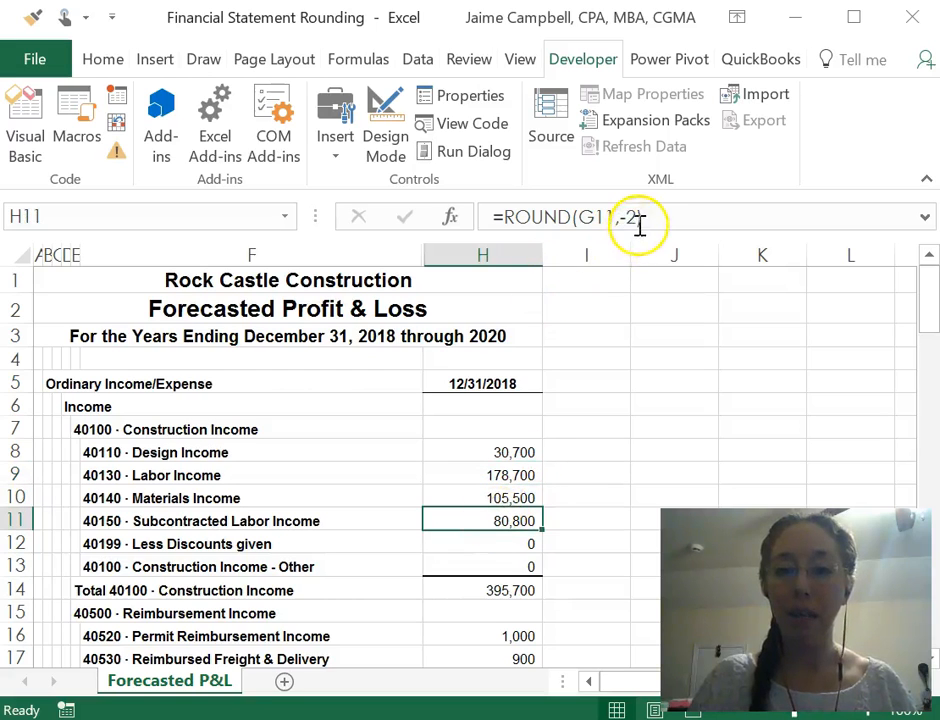
click(505, 546)
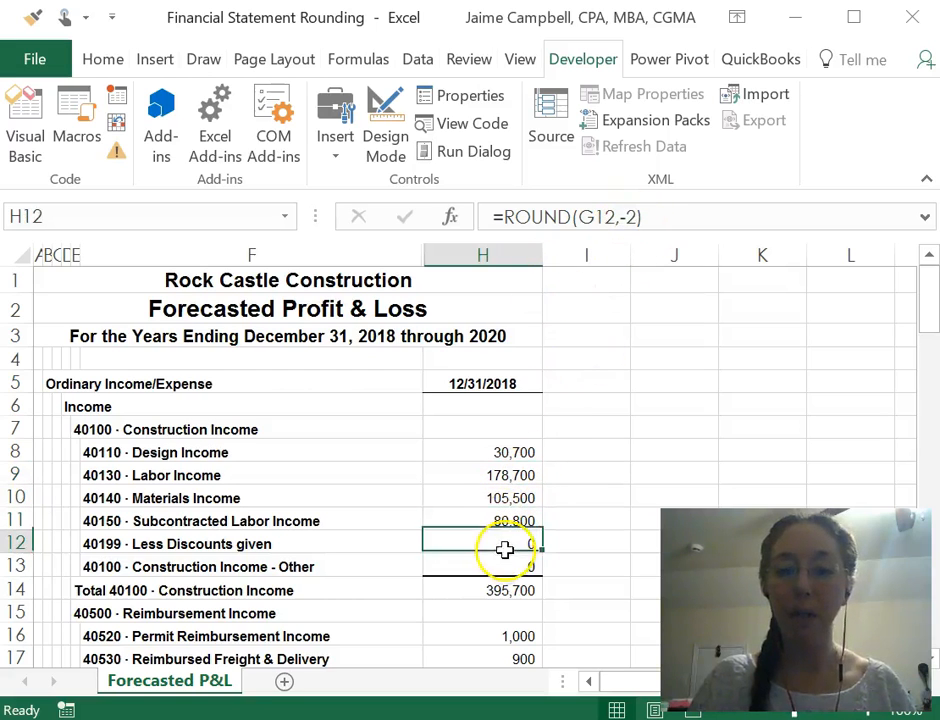
click(518, 632)
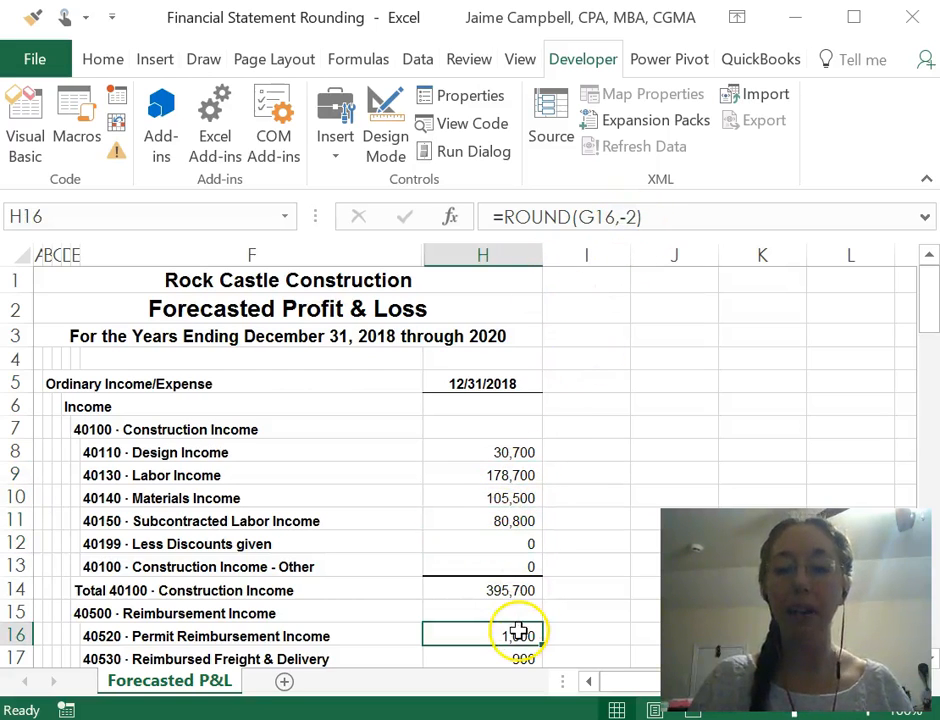
- Replace every ",-2)" with ",-3)" in the column H formulas to round the amounts to thousands
click(484, 252)
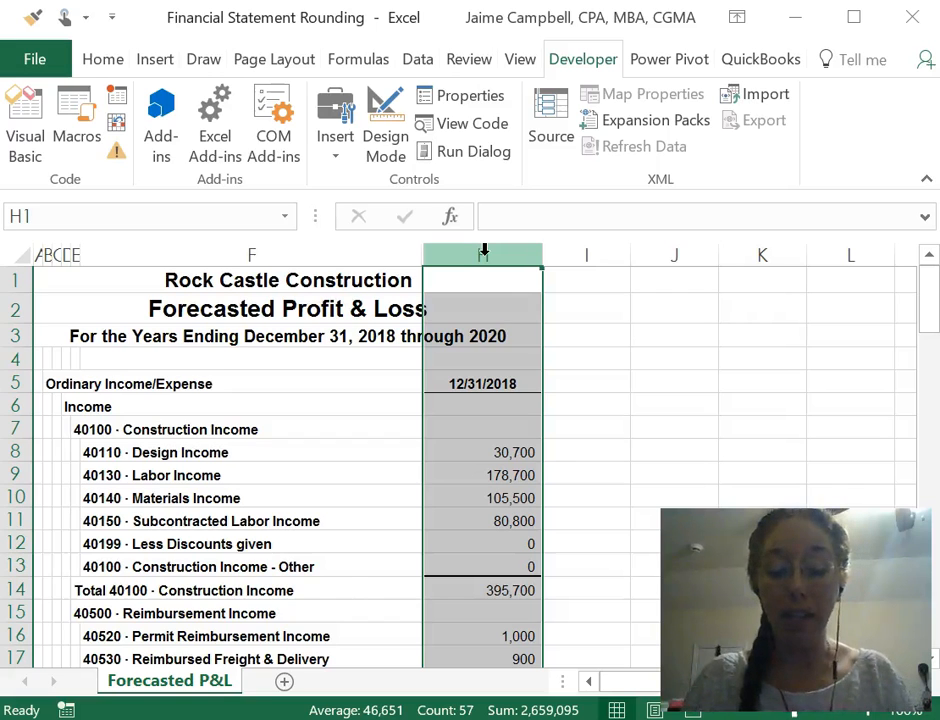
key(ctrl+h)
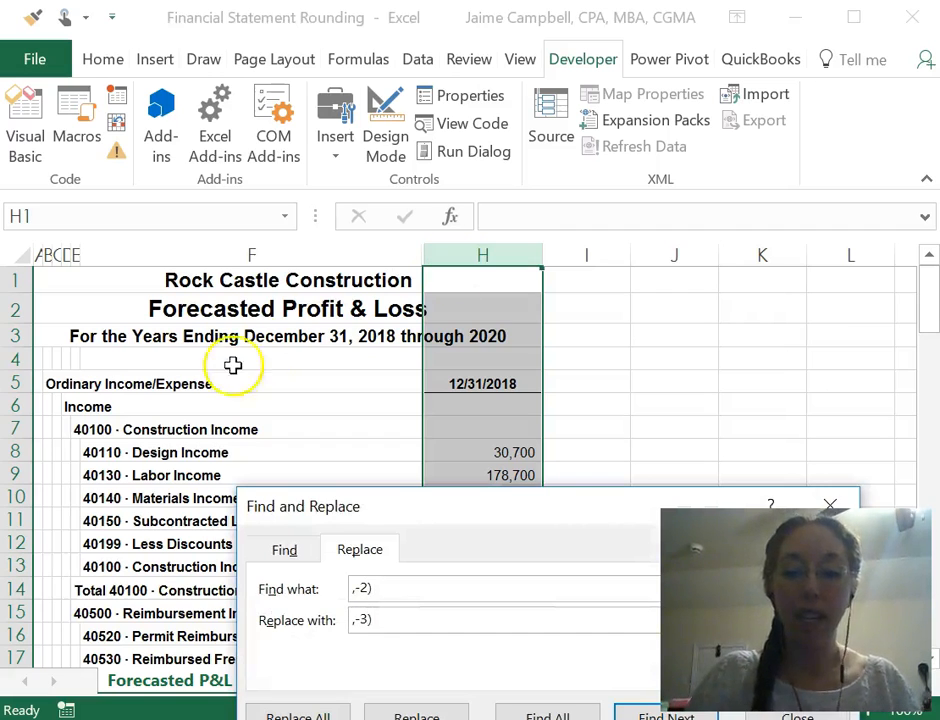
click(315, 710)
click(489, 472)
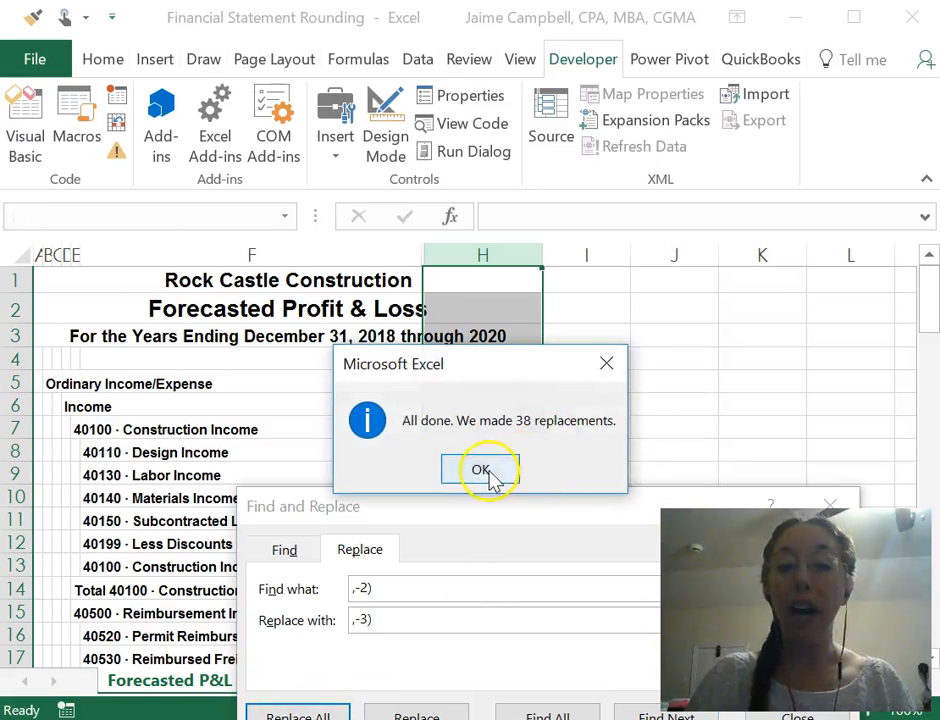
click(797, 716)
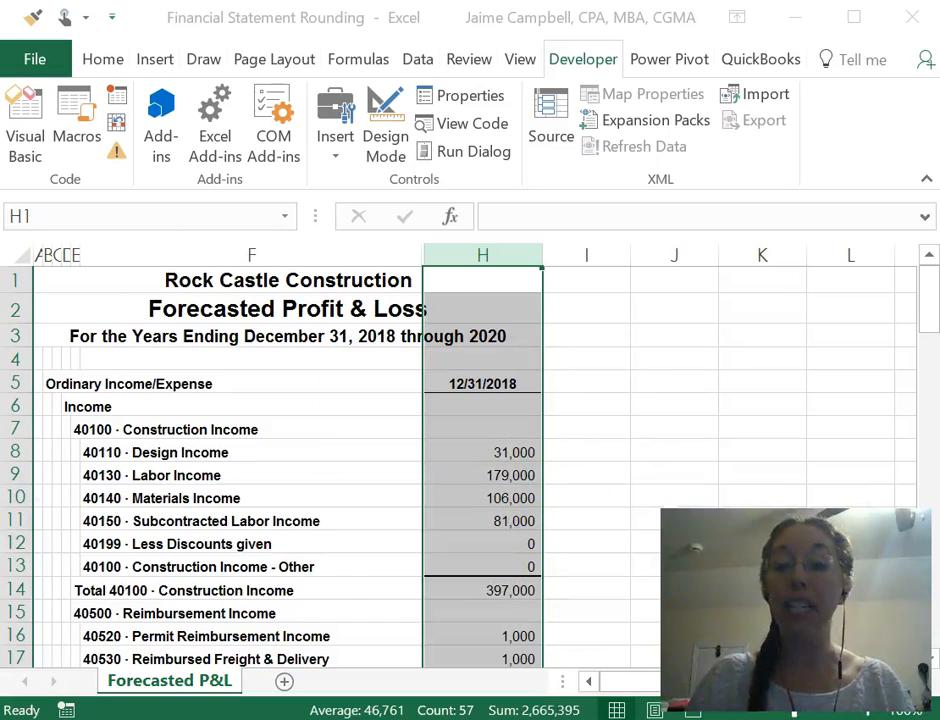
key(ctrl+h)
drag(441, 497, 860, 12)
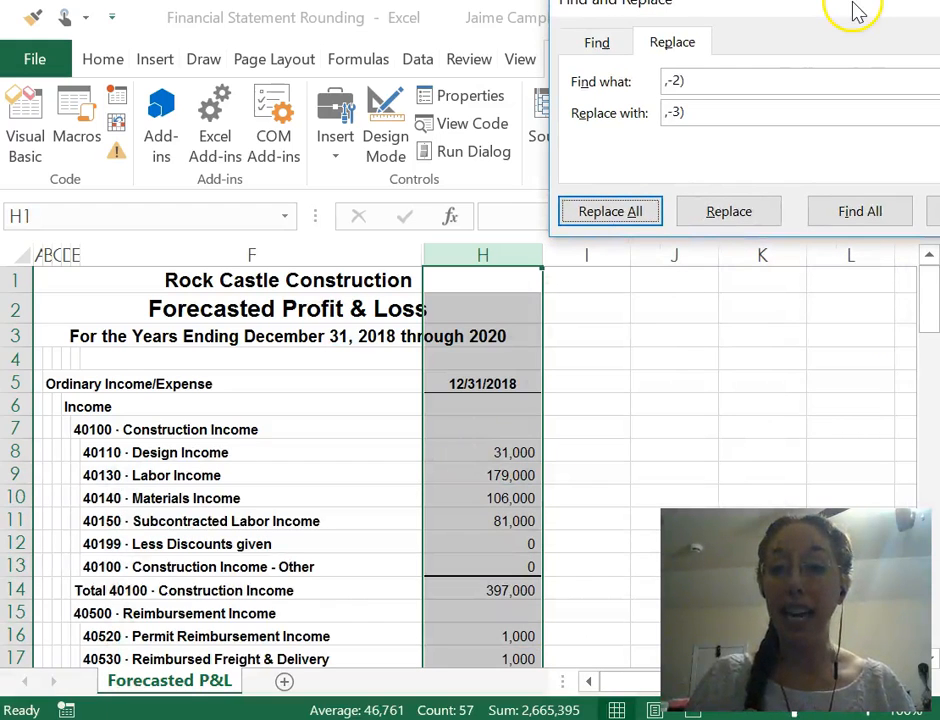
key(Escape)
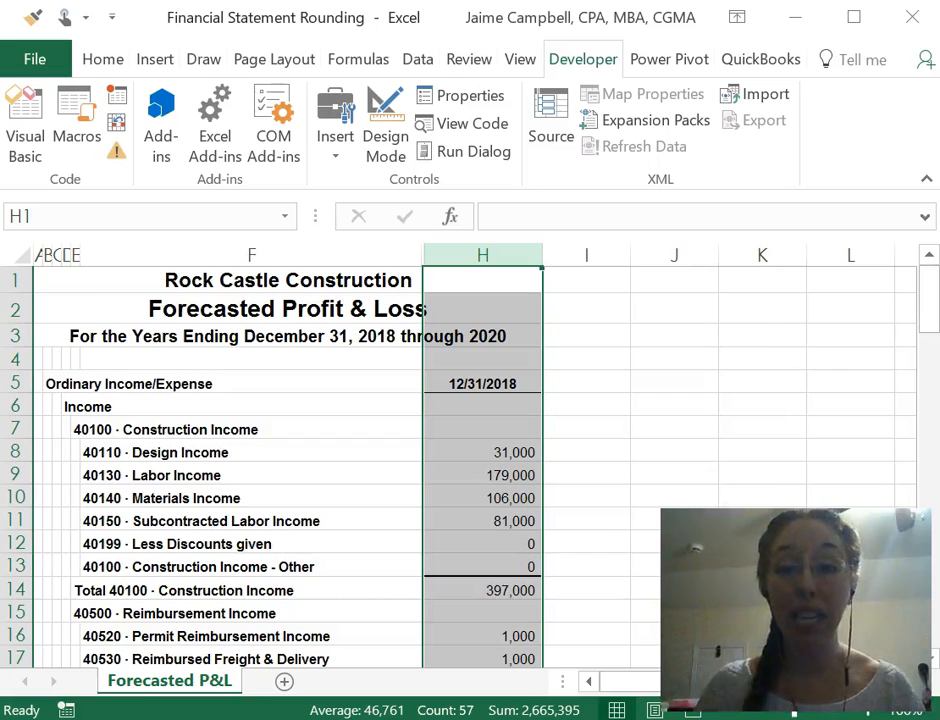
- Insert seven blank rows above the Ordinary Income/Expense header row
click(18, 384)
drag(18, 384, 35, 527)
key(ctrl+shift+plus)
- Format cells F5:F10 as non-bold, right-aligned Century Gothic text at size 11
click(158, 381)
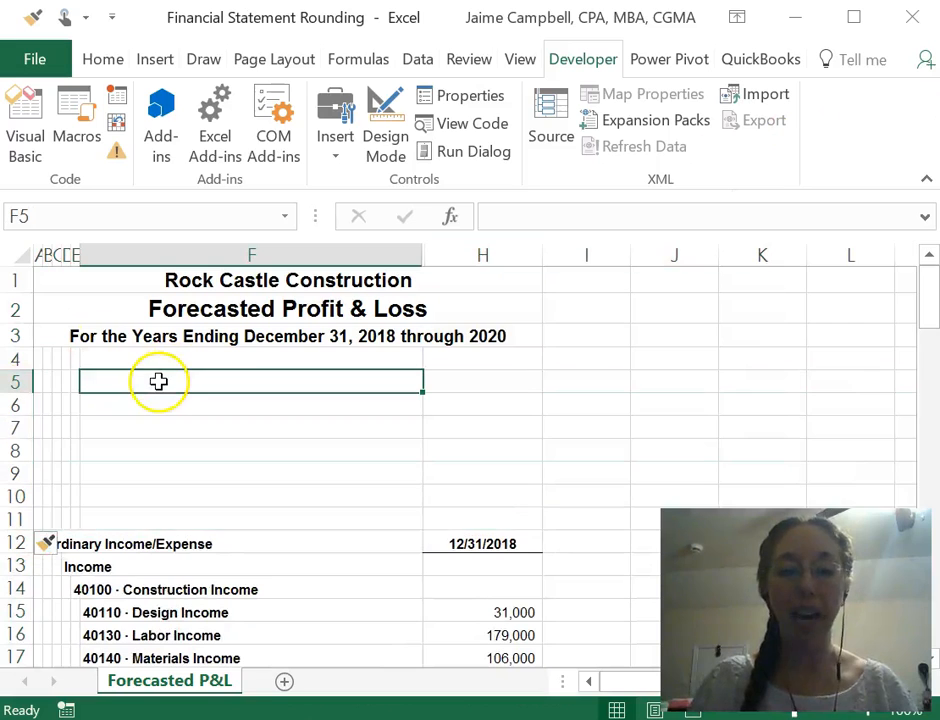
shift+click(399, 500)
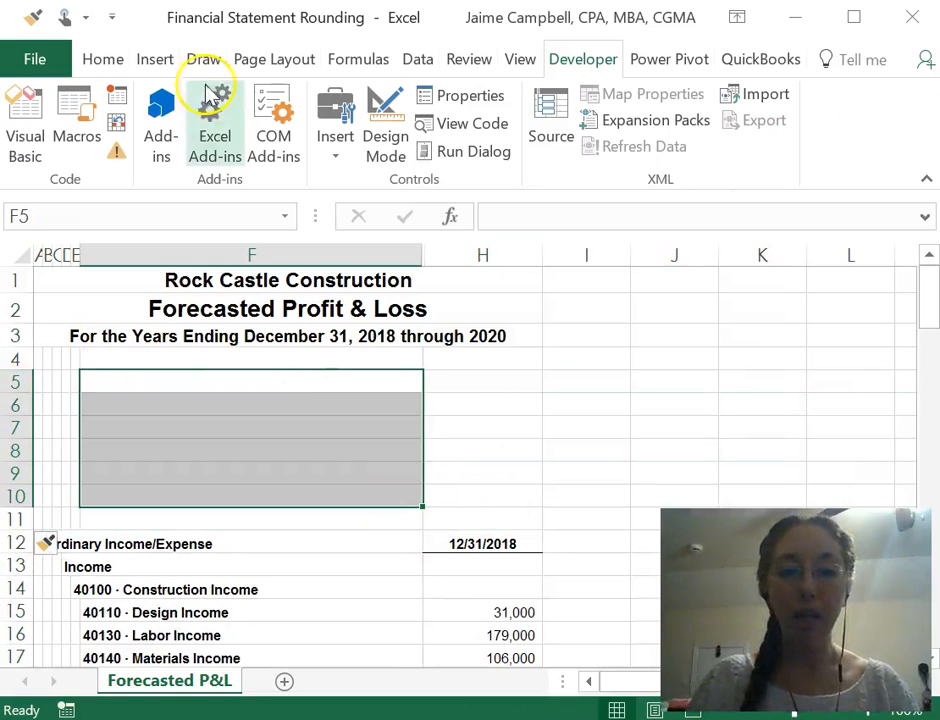
click(101, 62)
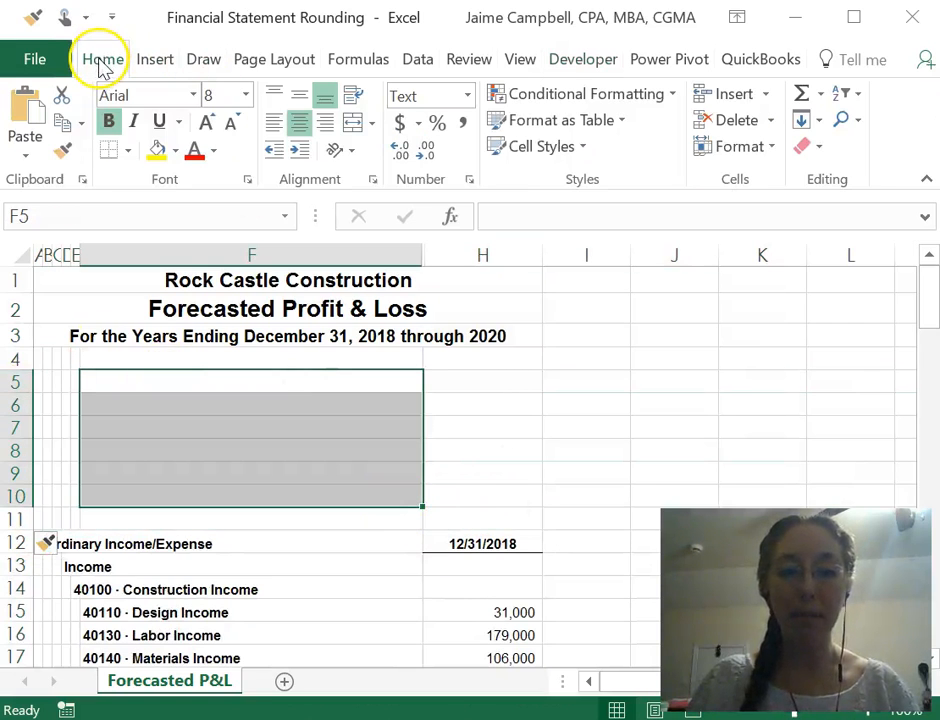
click(147, 99)
text(Centu)
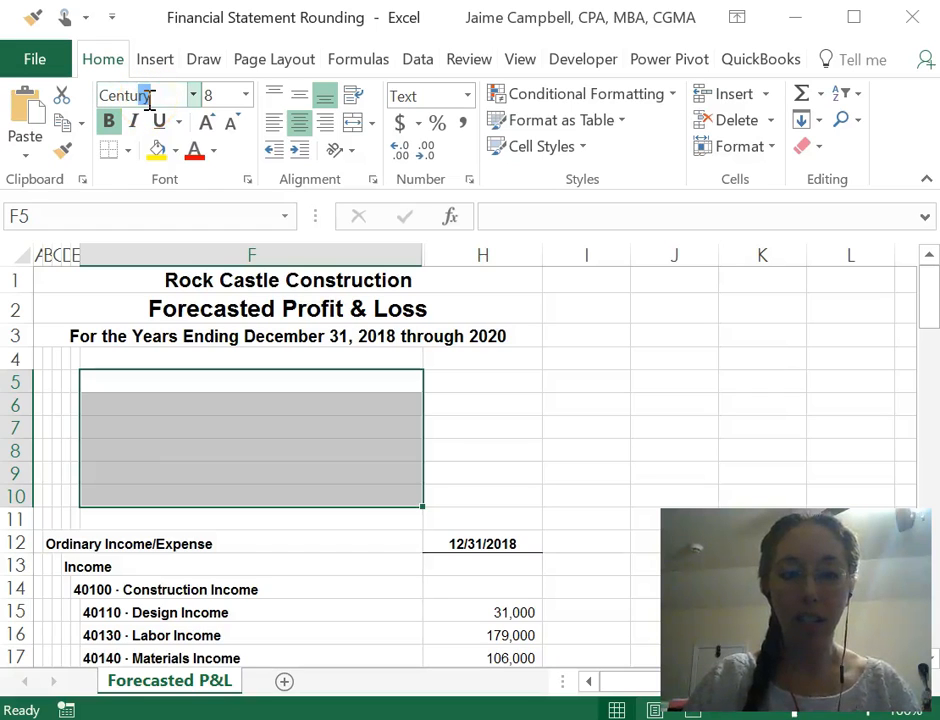
text(ry Gothic)
key(Return)
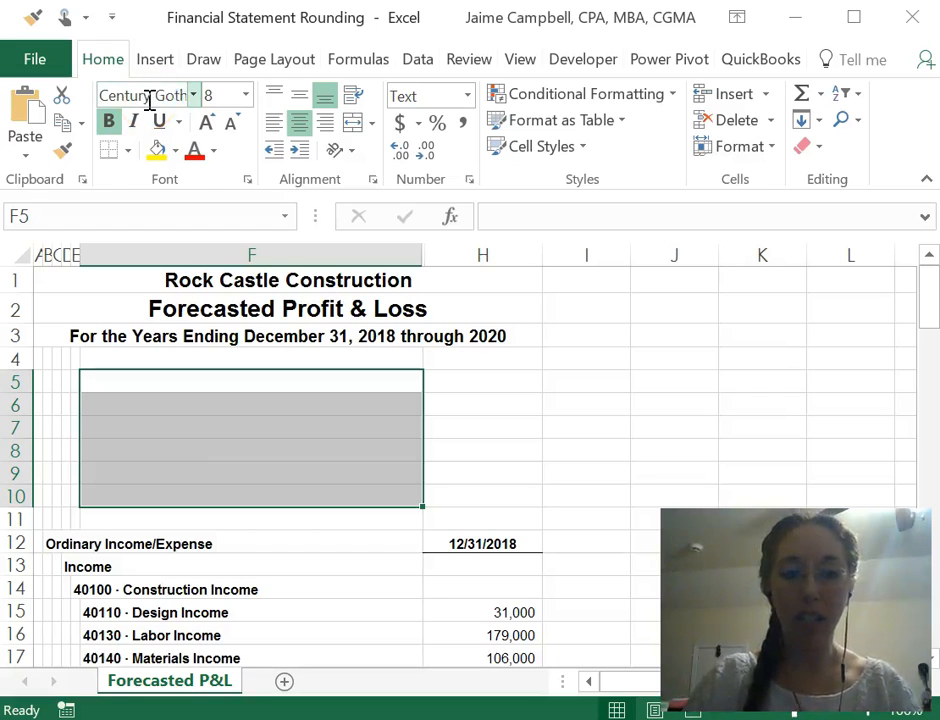
click(212, 94)
text(11)
key(Return)
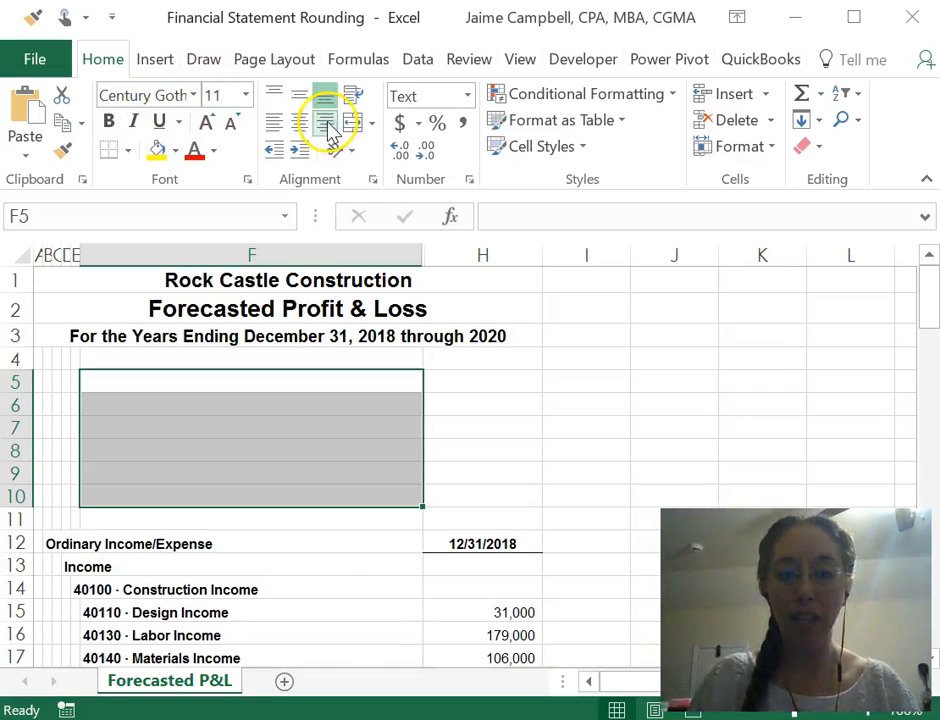
- Enter the label "Financial Statement Rounding" in F5 and the value 0 in H5
click(372, 384)
text(F)
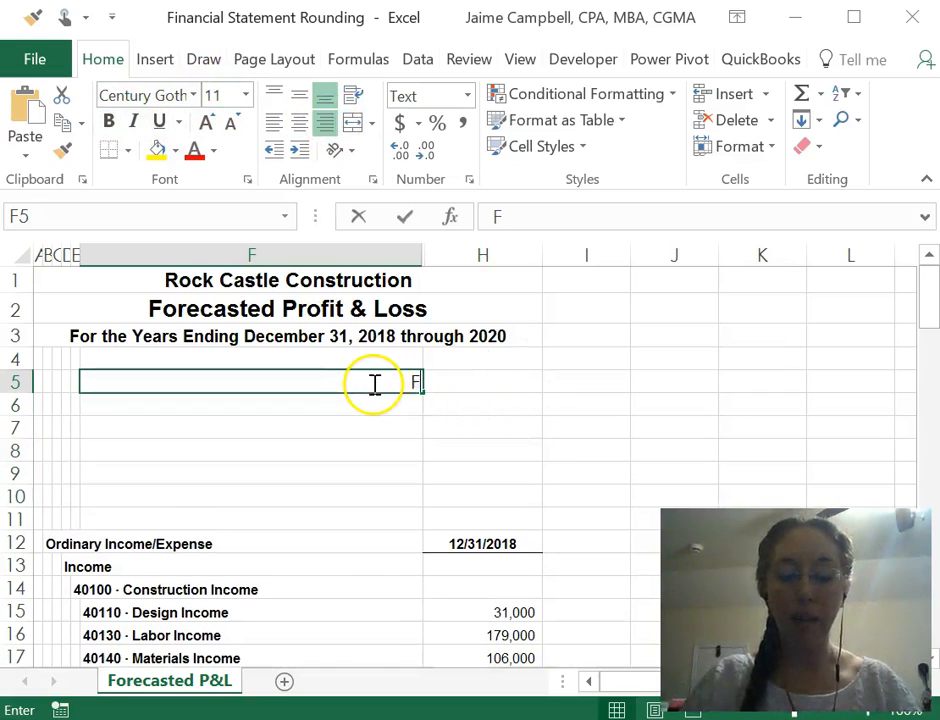
text(inancial Statement Rounding)
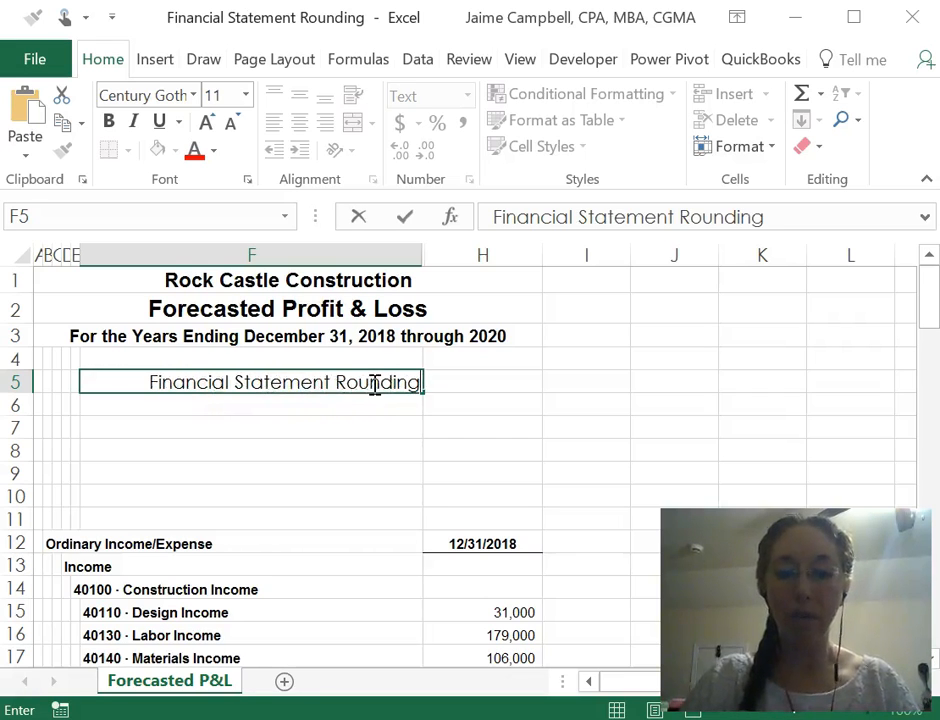
key(Tab)
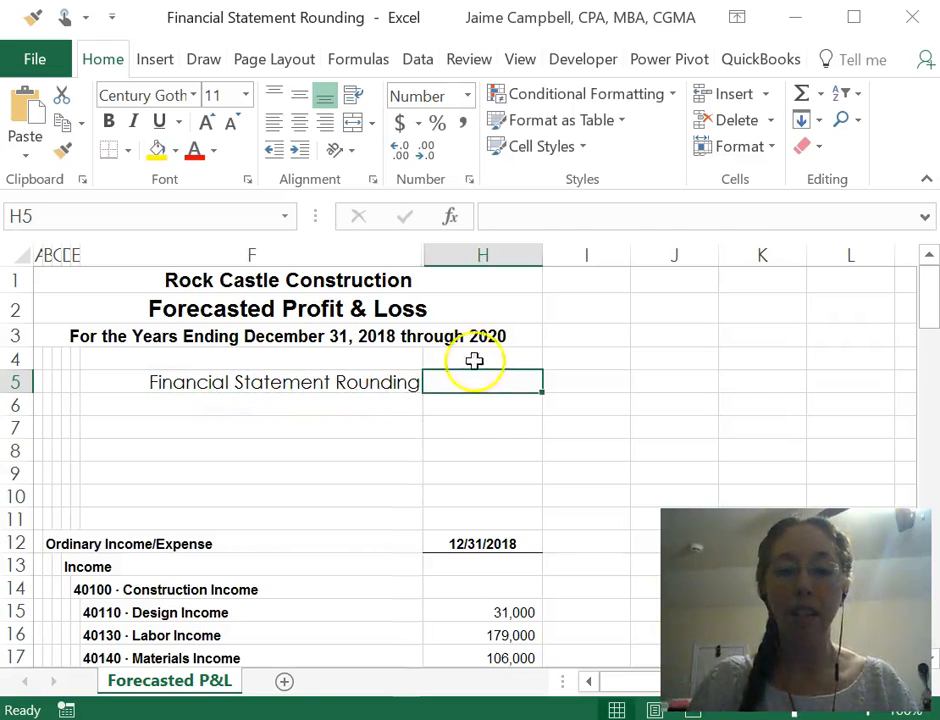
text(0)
key(ctrl+Return)
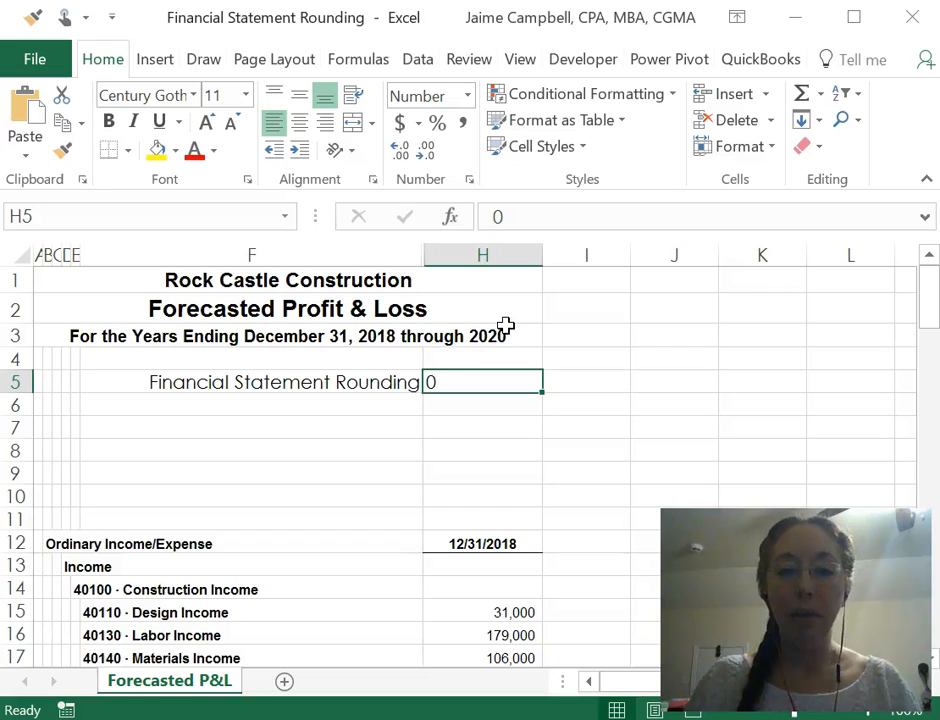
- Name the rounding input cell H5 RoundingPlaces
click(147, 214)
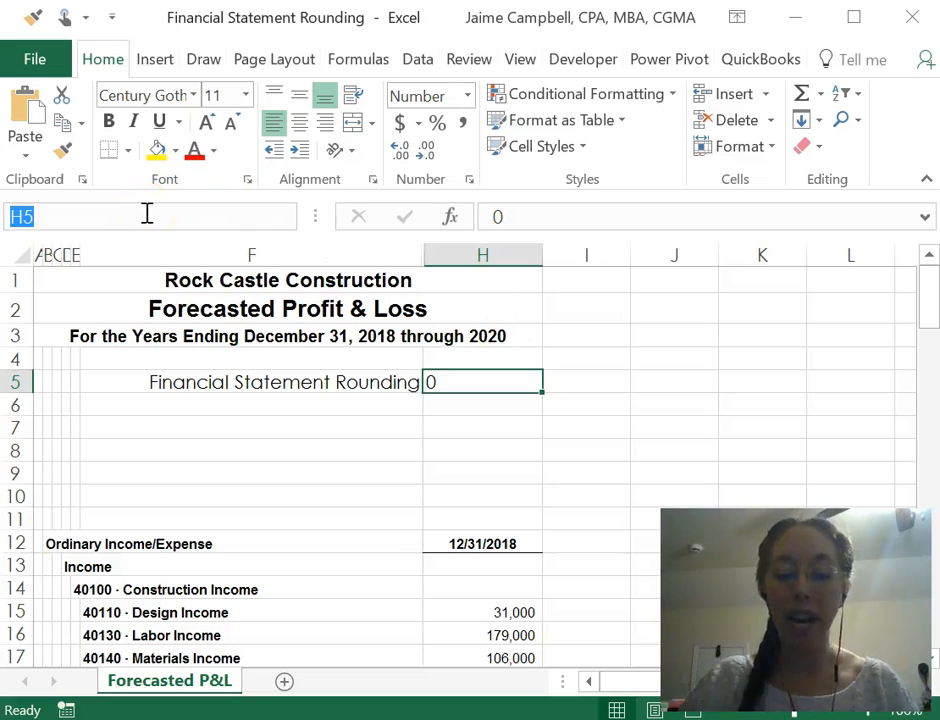
text(RoundingP)
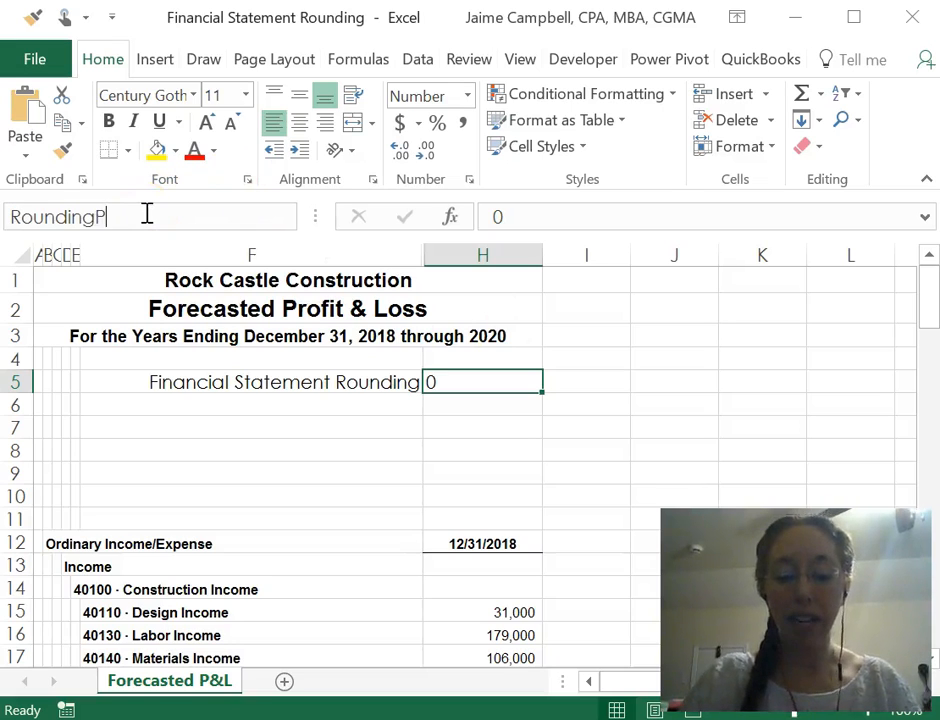
text(lace)
key(Return)
click(474, 426)
click(474, 380)
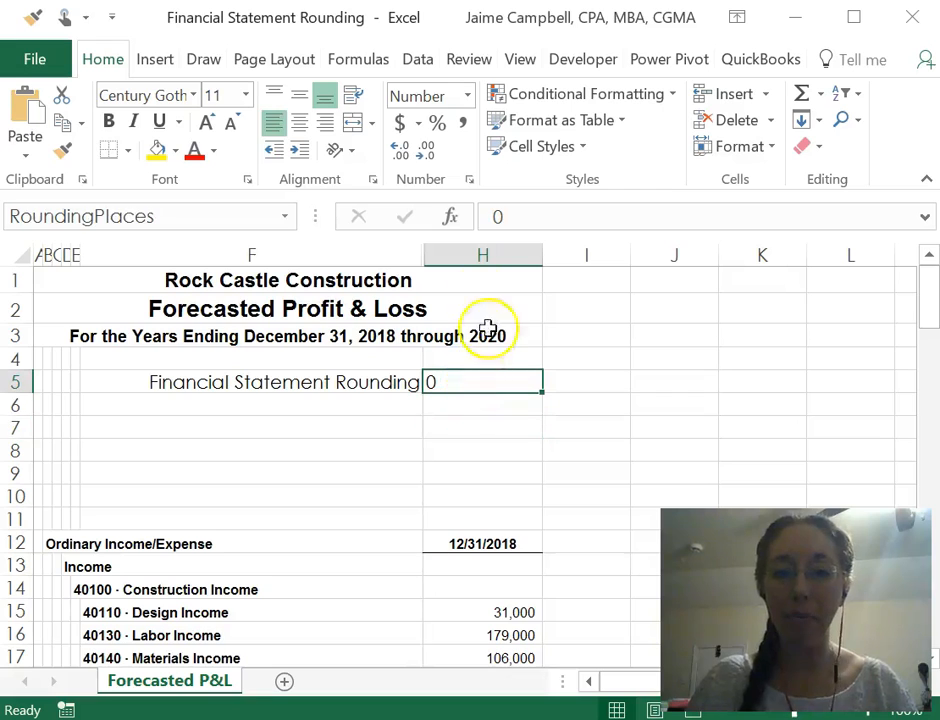
- Replace every ",-3)" with ",RoundingPlaces)" in the column H formulas
click(486, 255)
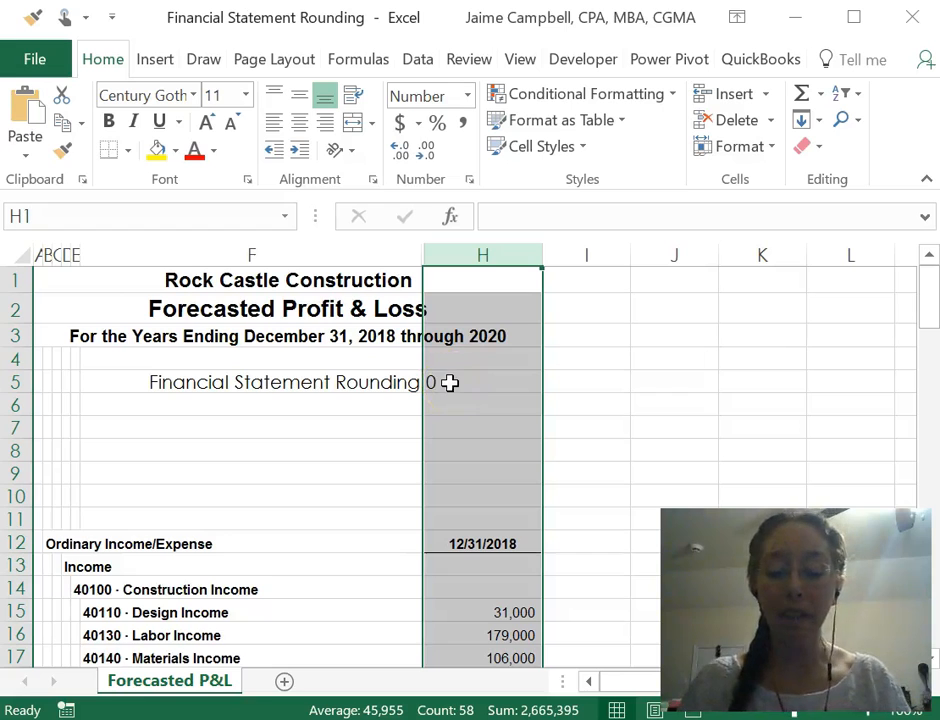
key(ctrl+h)
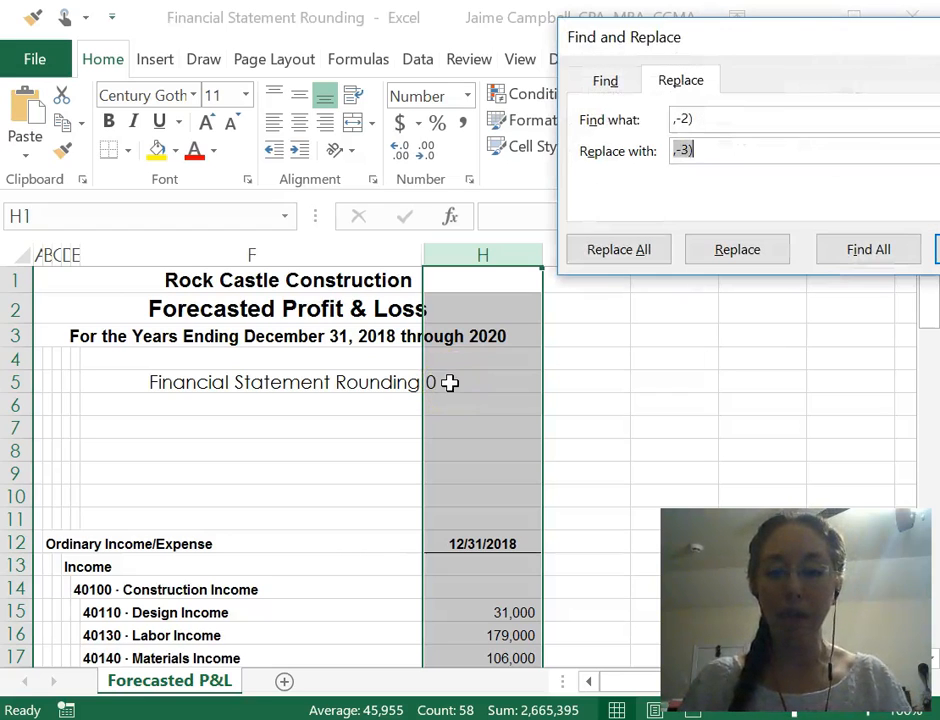
drag(833, 42, 490, 160)
key(shift+Tab)
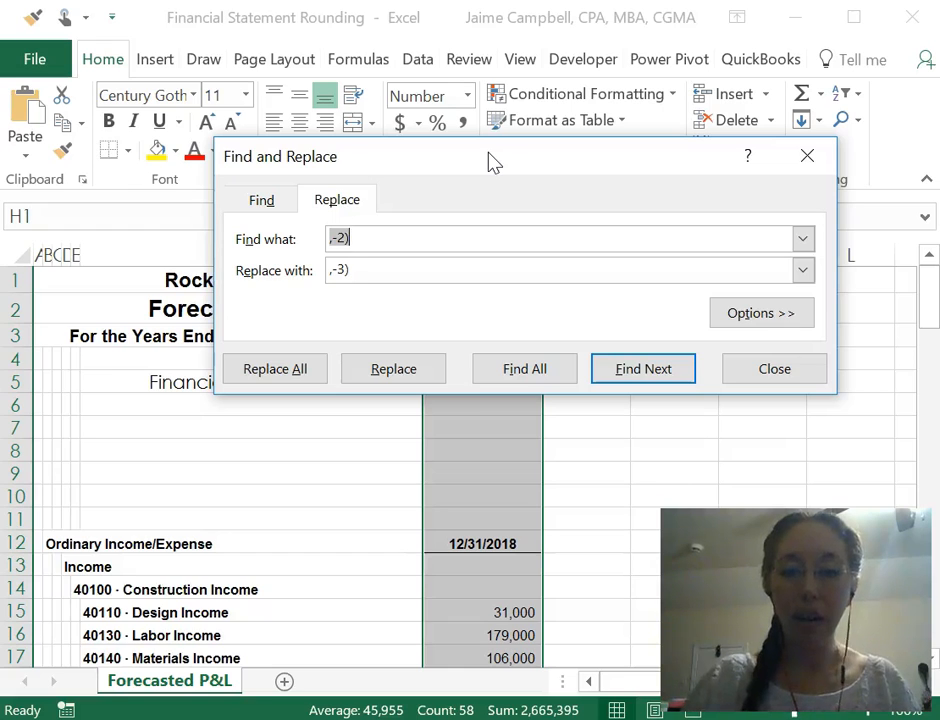
key(Tab)
key(shift+Tab)
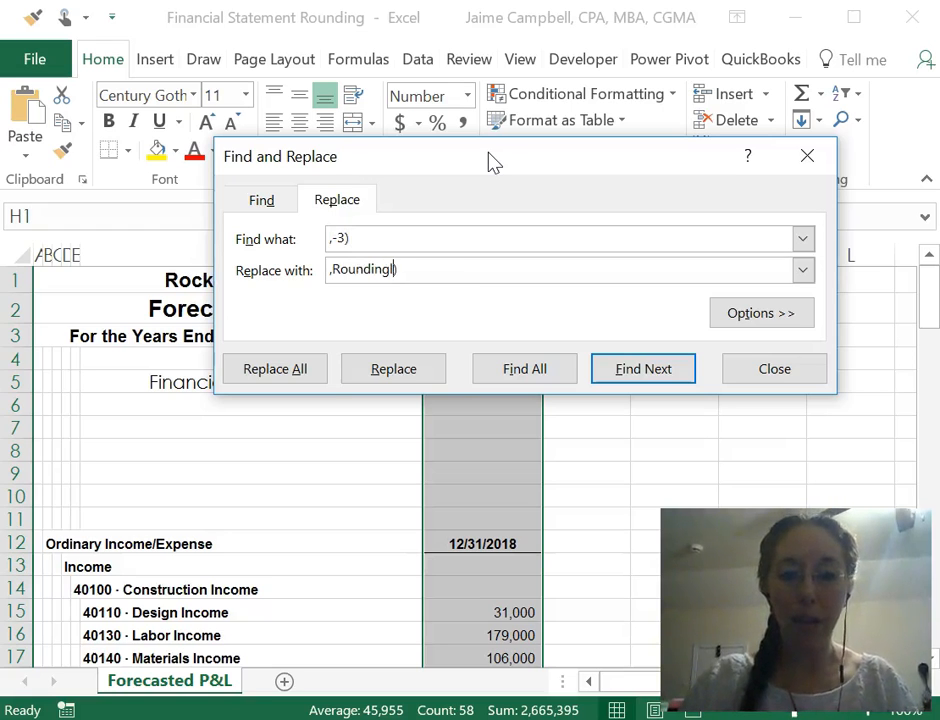
text(s))
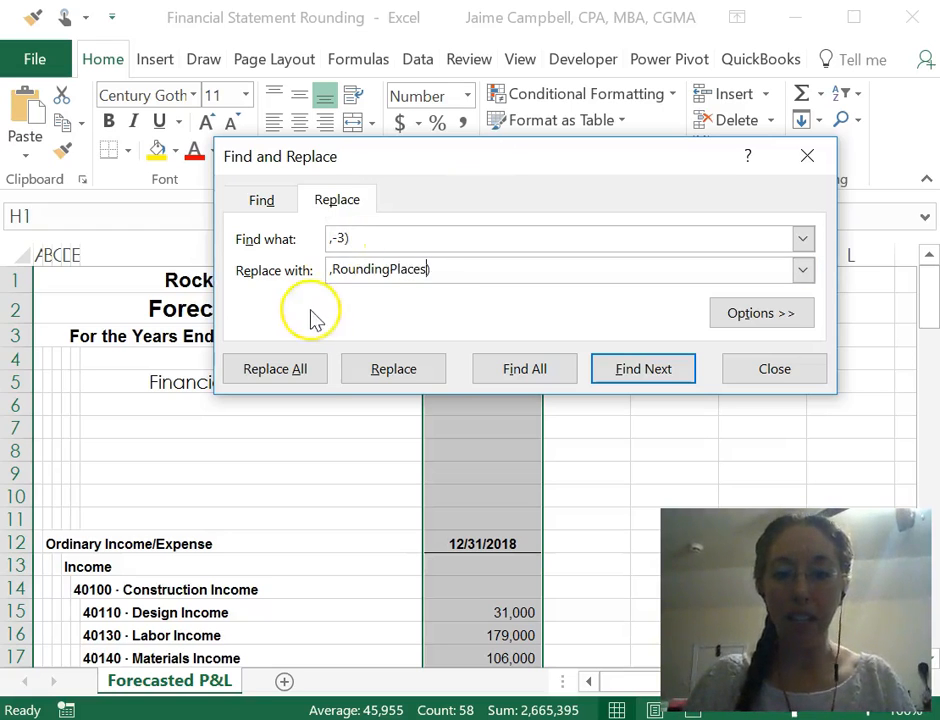
click(279, 372)
click(481, 470)
click(755, 369)
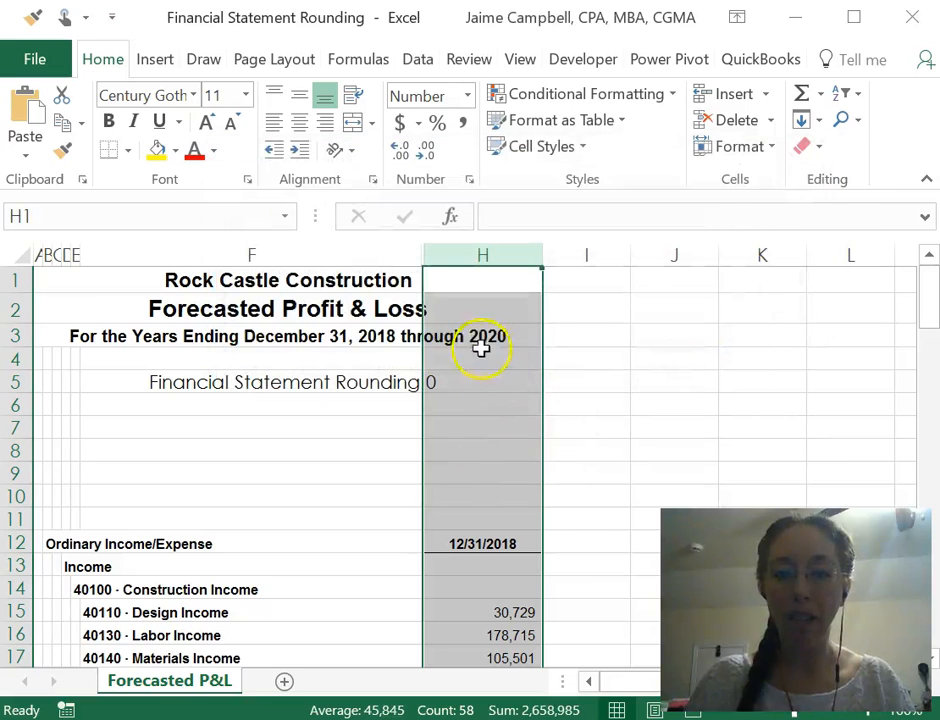
- Set the rounding cell H5 to -2 and format its negative numbers with a minus sign, as in -1,234
click(470, 380)
text(-2)
key(ctrl+Return)
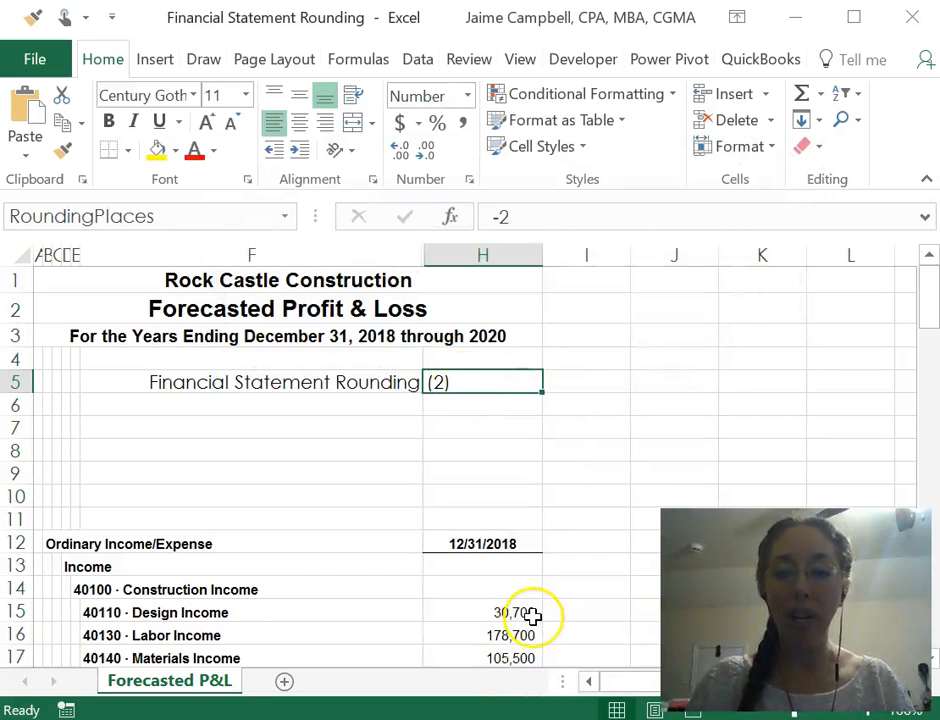
key(ctrl+1)
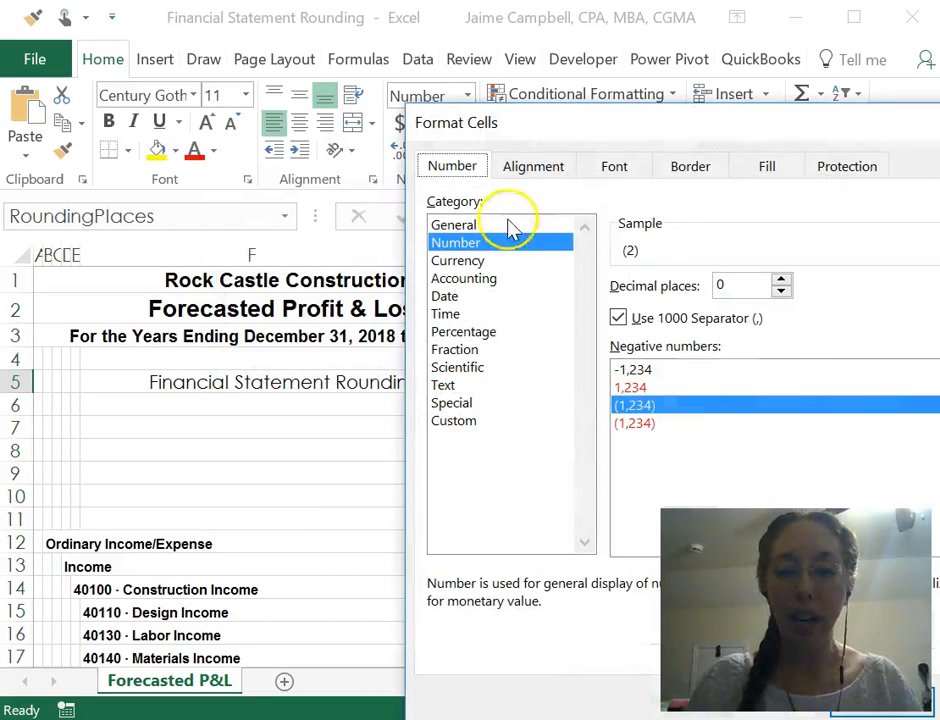
click(645, 370)
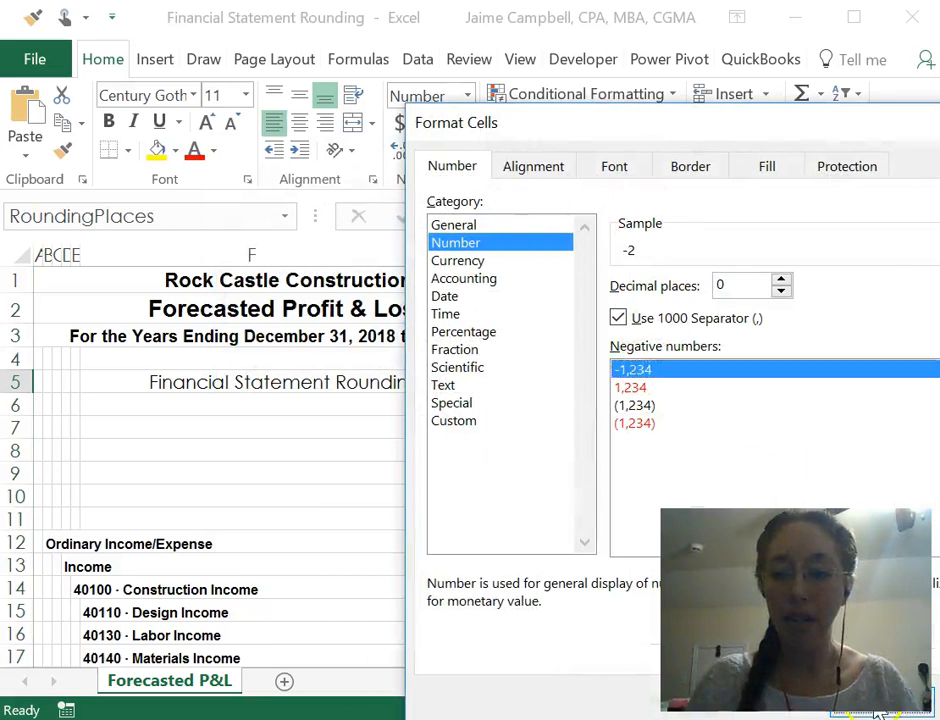
key(Return)
- Test the rounding cell H5 with 0, and set it to -3
text(0)
key(Return)
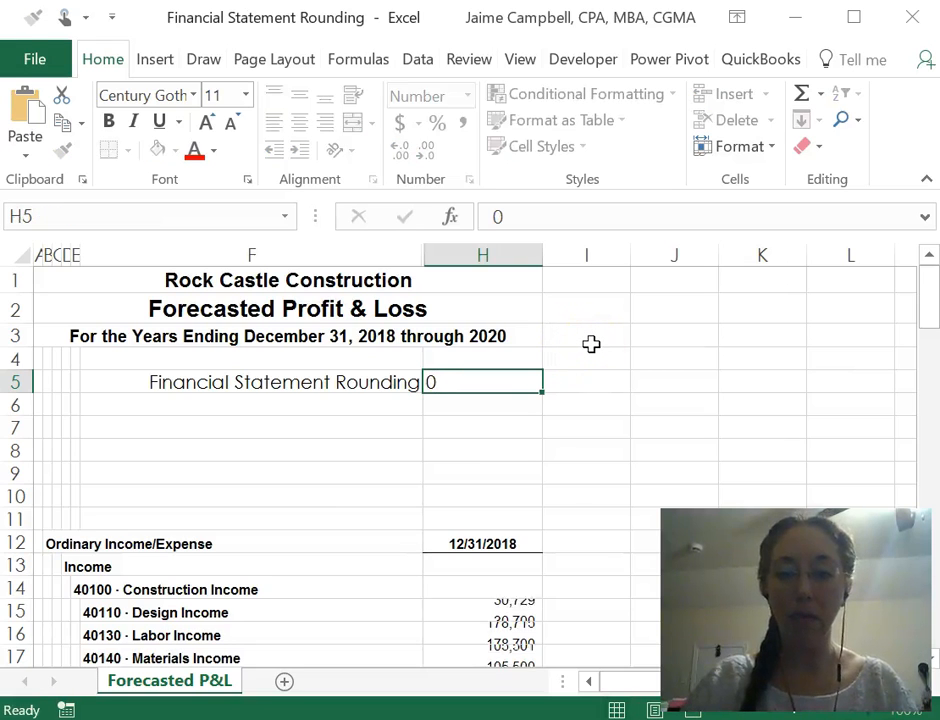
text(-3)
key(Return)
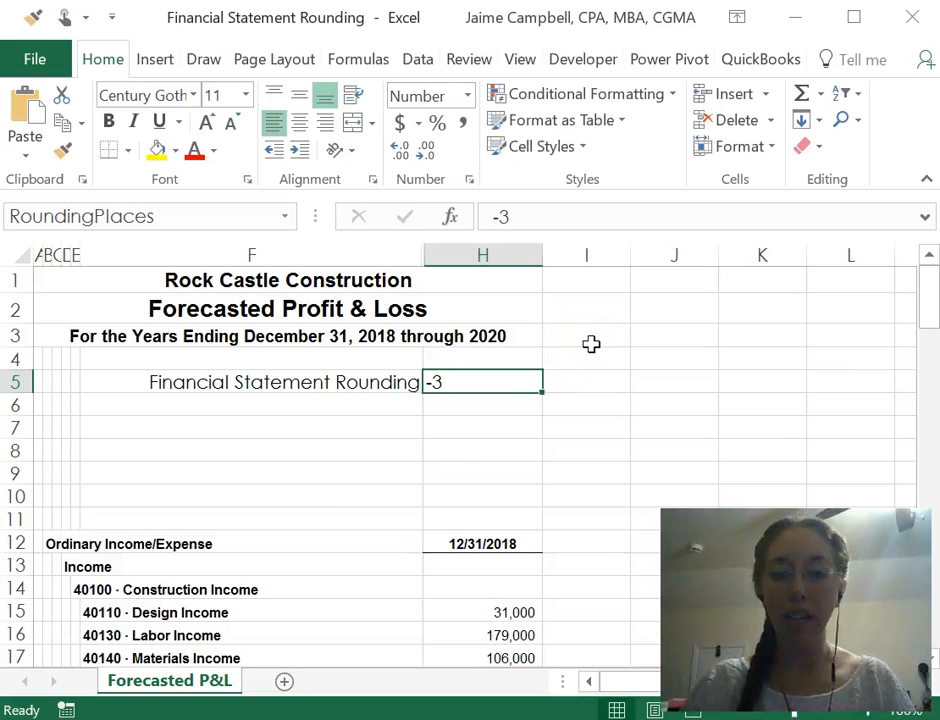
key(Down)
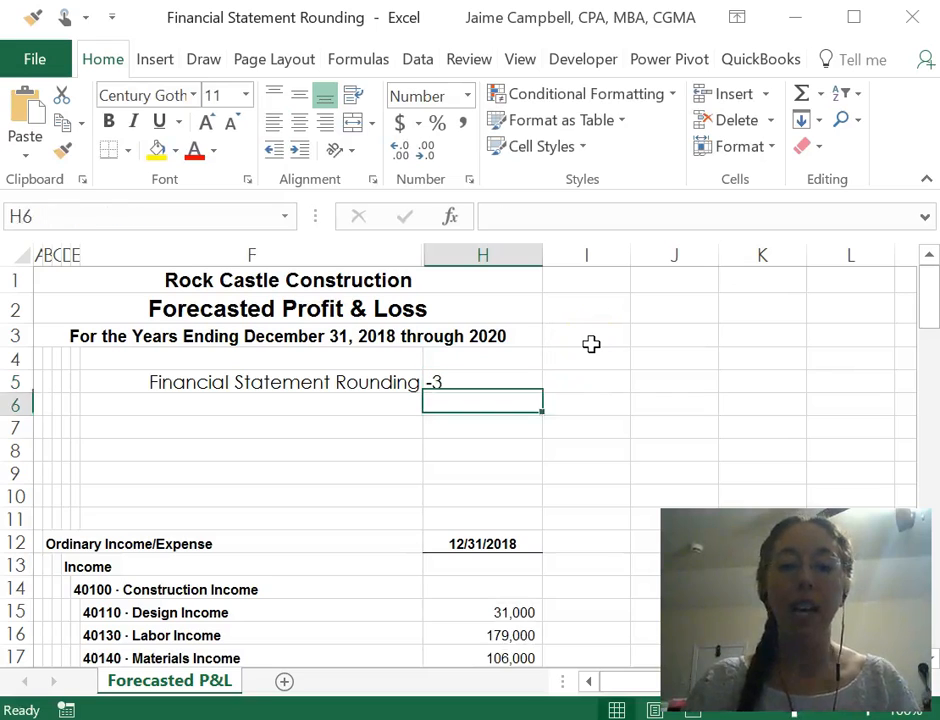
- Insert one blank row at row 8, in the empty area below the rounding cell
key(Down)
key(Left)
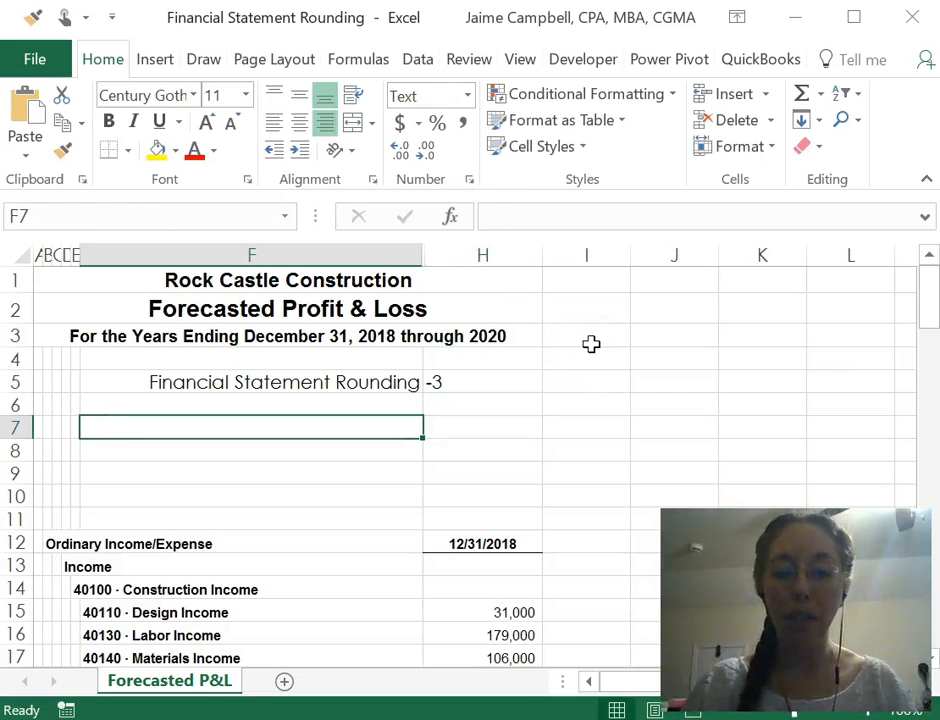
key(Down)
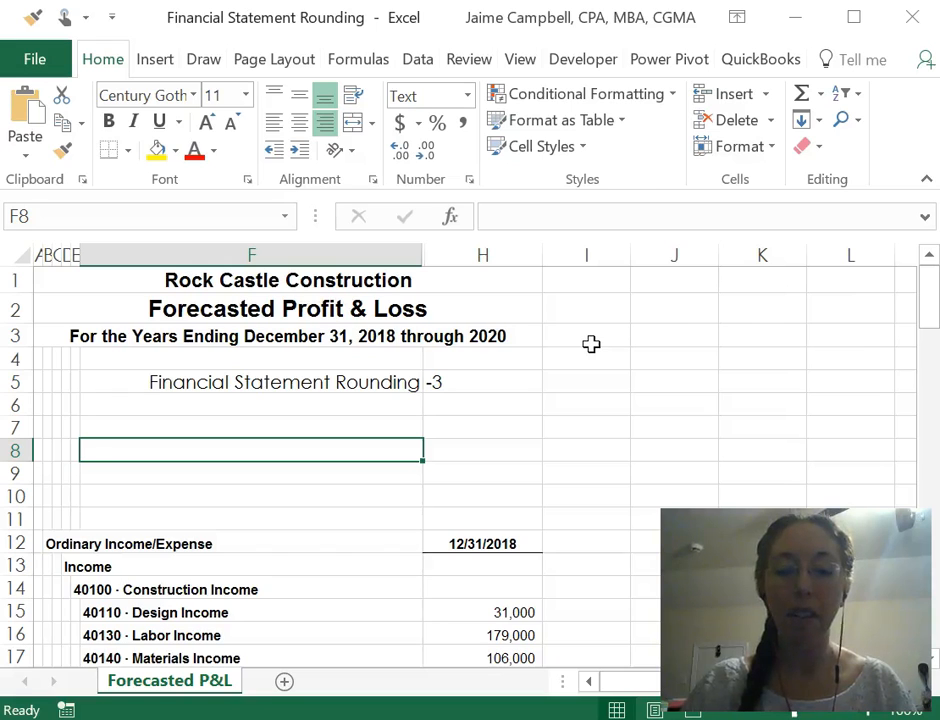
key(shift+space)
key(ctrl+shift+plus)
- List the rounding options Units, Tens, Hundreds and Thousands in cells F7 to F10
key(Up)
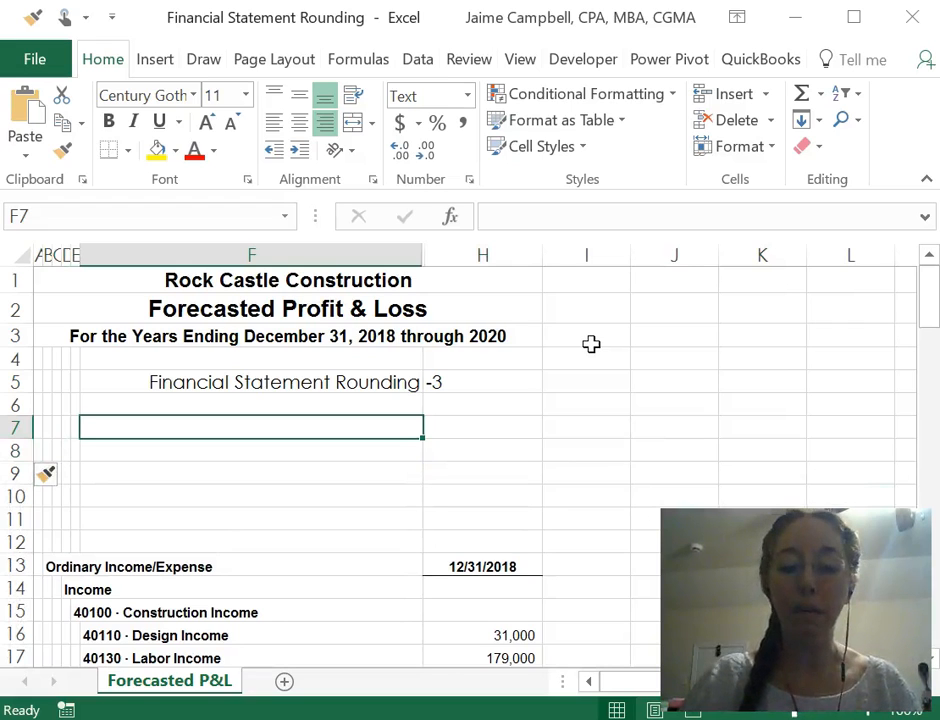
text(Units)
key(Return)
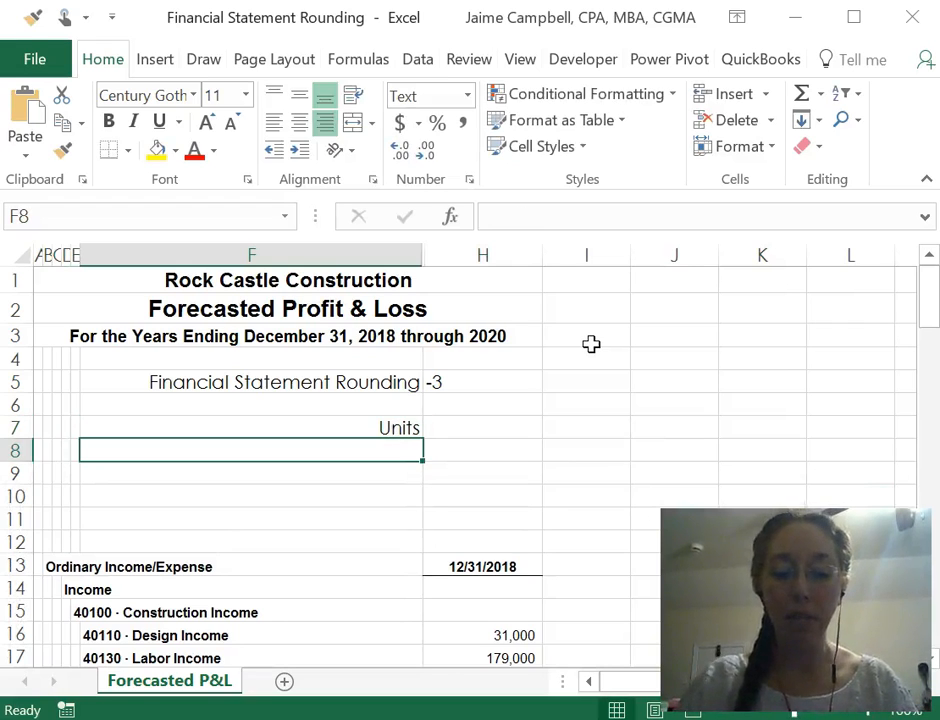
text(Tens)
key(Return)
text(Hundreds)
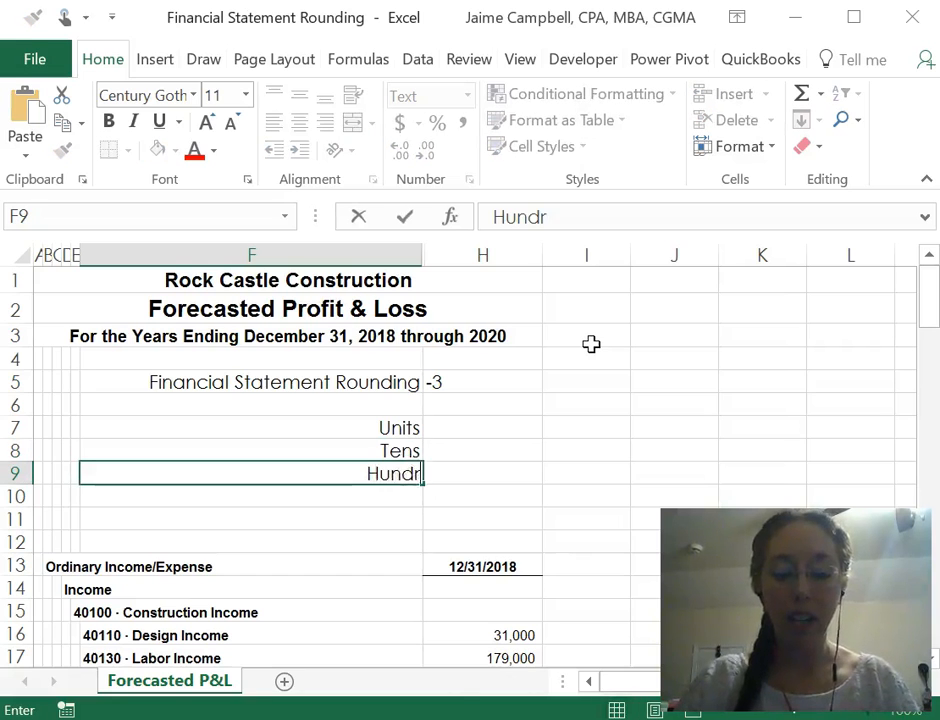
key(Return)
text(Thousands)
key(ctrl+Return)
- Enter the rounding values 0 for Units in H7 and -1 for Tens in H8
key(Up)
key(Up)
key(Up)
key(Right)
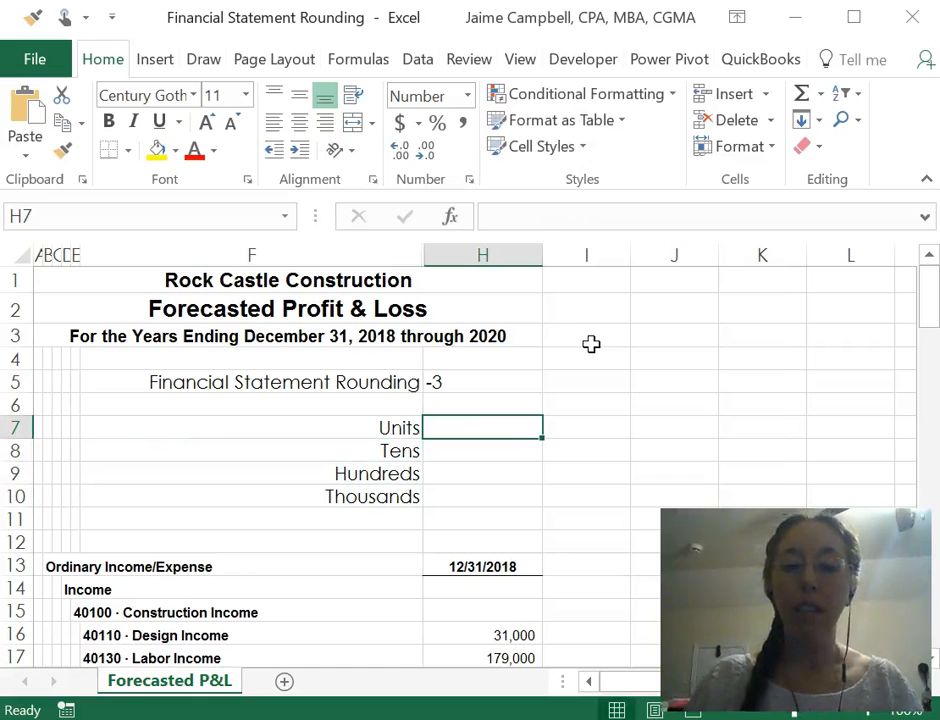
drag(363, 430, 357, 503)
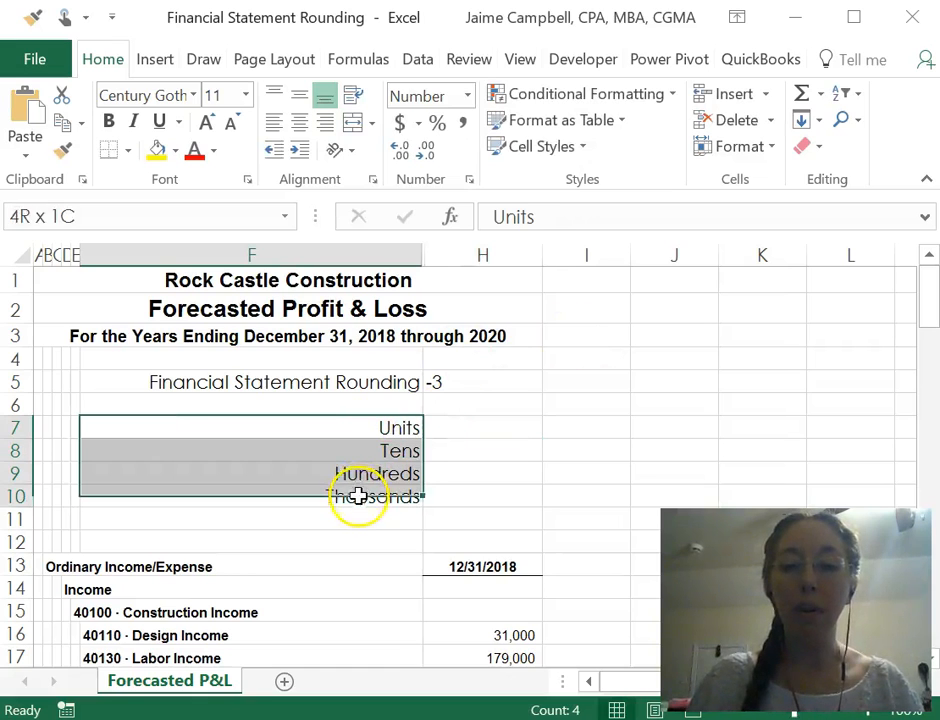
click(480, 428)
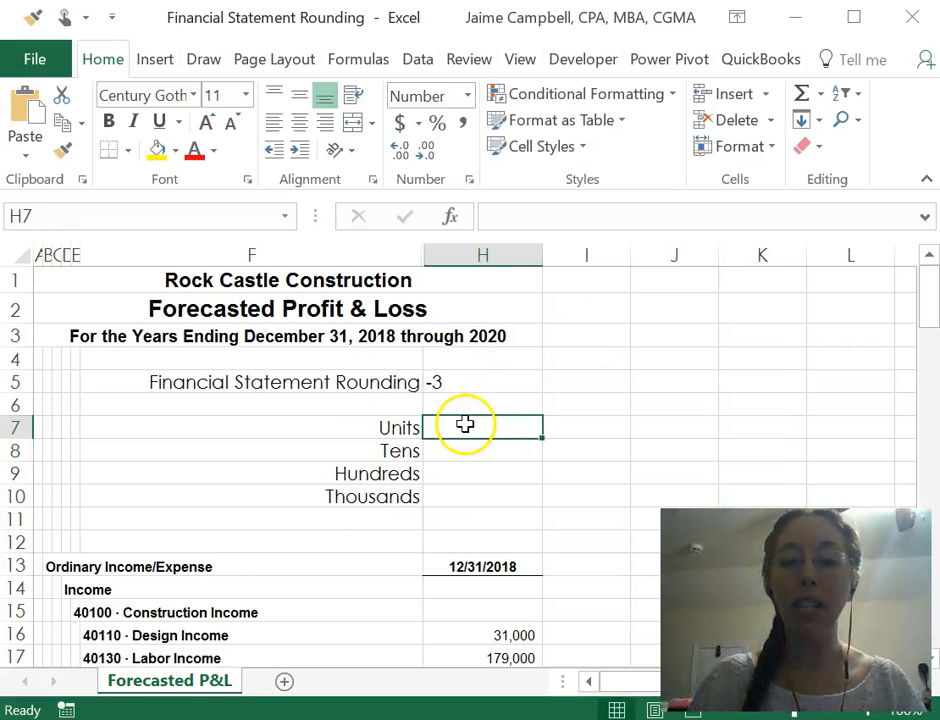
text(0)
key(Return)
text(-1)
key(Return)
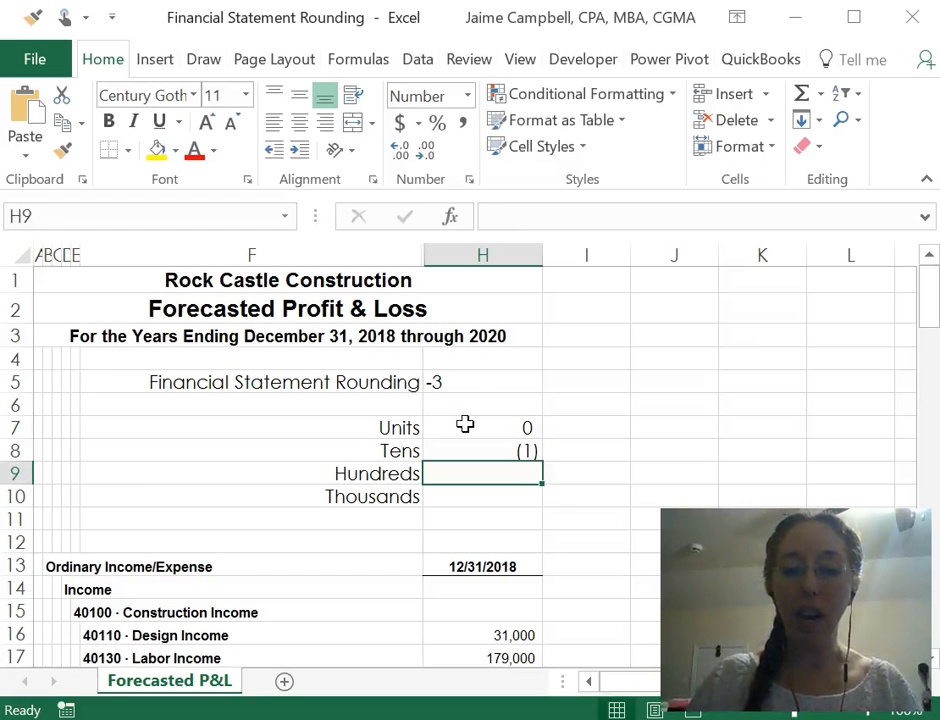
- Copy the format of the rounding cell H5 onto the option values range H7:H10
click(447, 380)
click(62, 150)
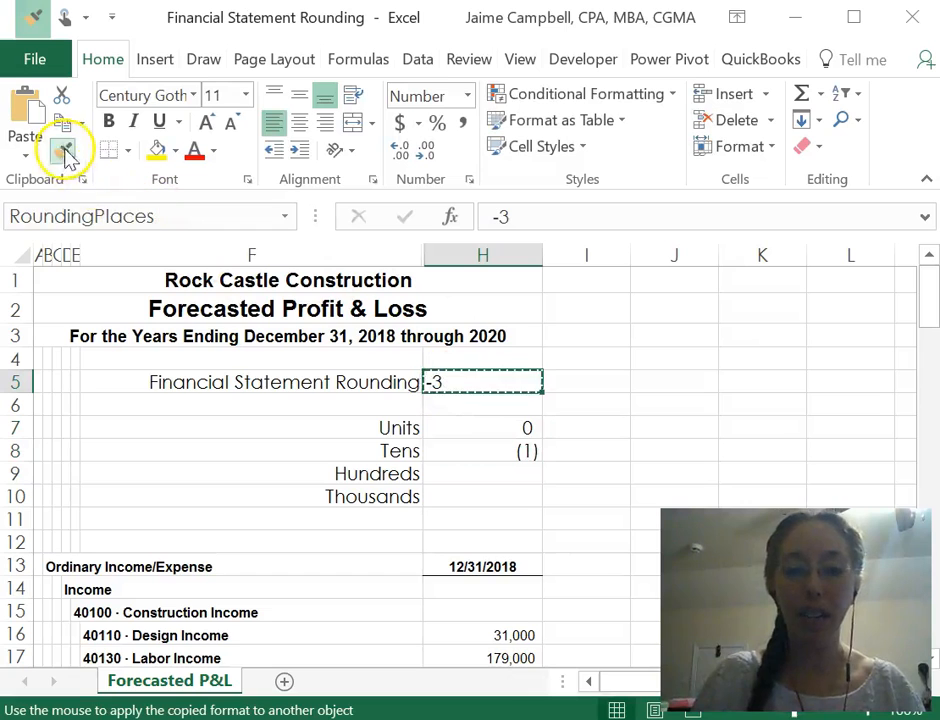
drag(497, 432, 478, 494)
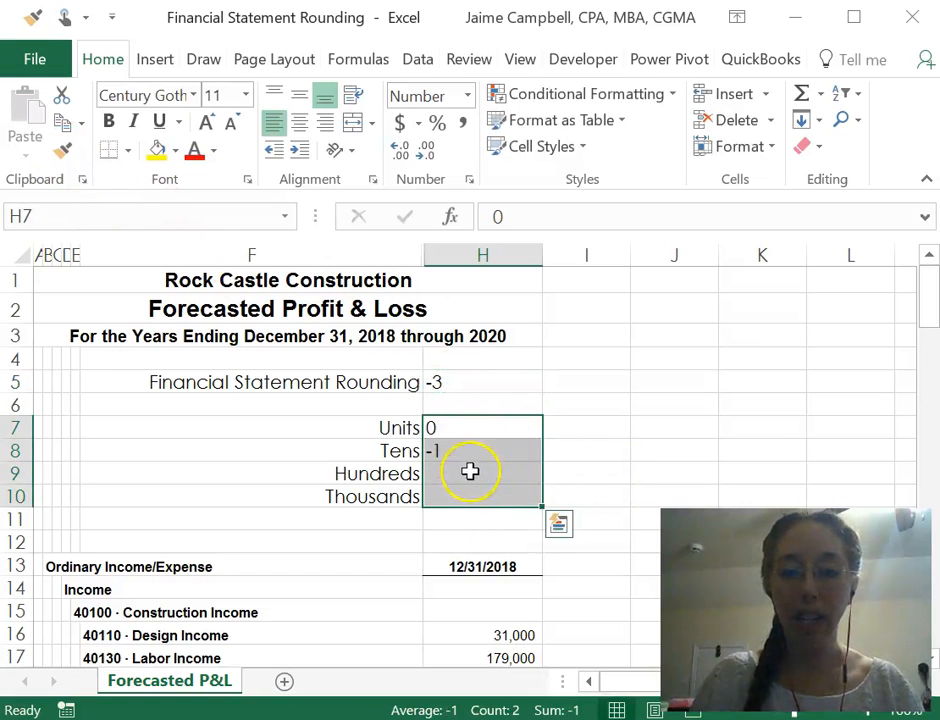
- Enter the rounding values -2 for Hundreds in H9 and -3 for Thousands in H10
click(470, 472)
text(-2)
key(Return)
text(-3)
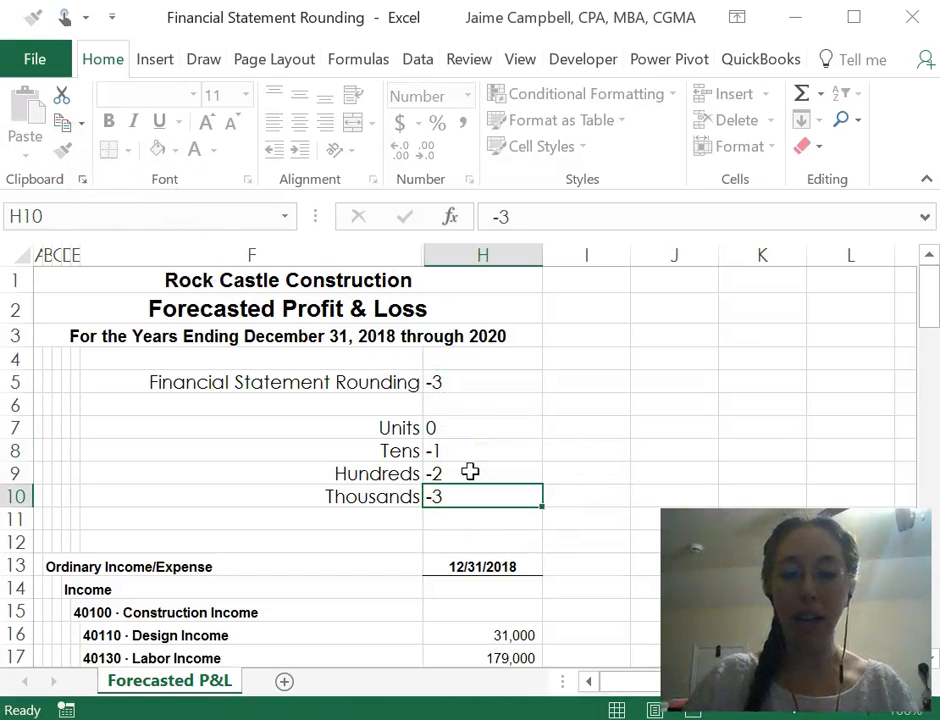
key(ctrl+Return)
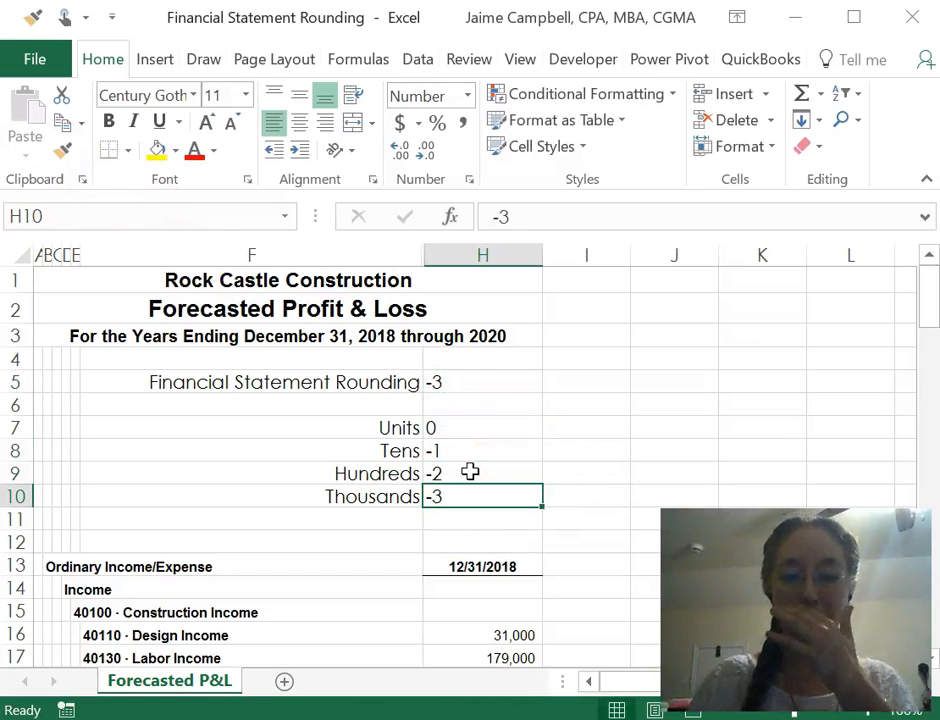
- Insert two rows above the Units row and label cell F7 "Selection Index"
click(313, 430)
key(shift+space)
key(ctrl+shift+plus)
key(ctrl+shift+plus)
click(313, 430)
text(Selection Index)
key(Tab)
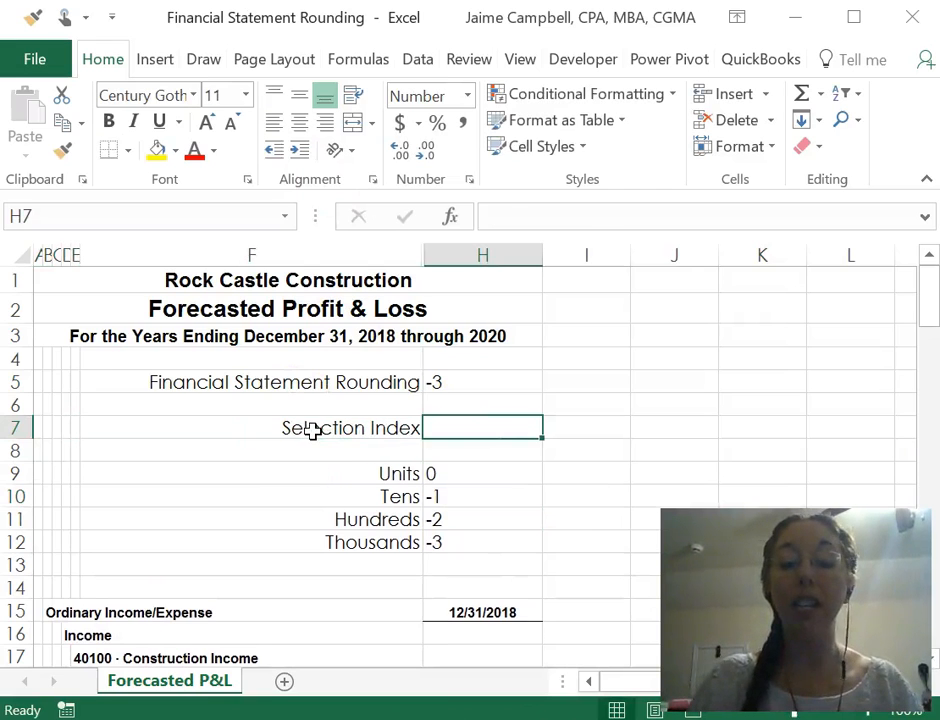
- Name the cell H7 SelectionIndex
click(69, 215)
text(SelectionIndex)
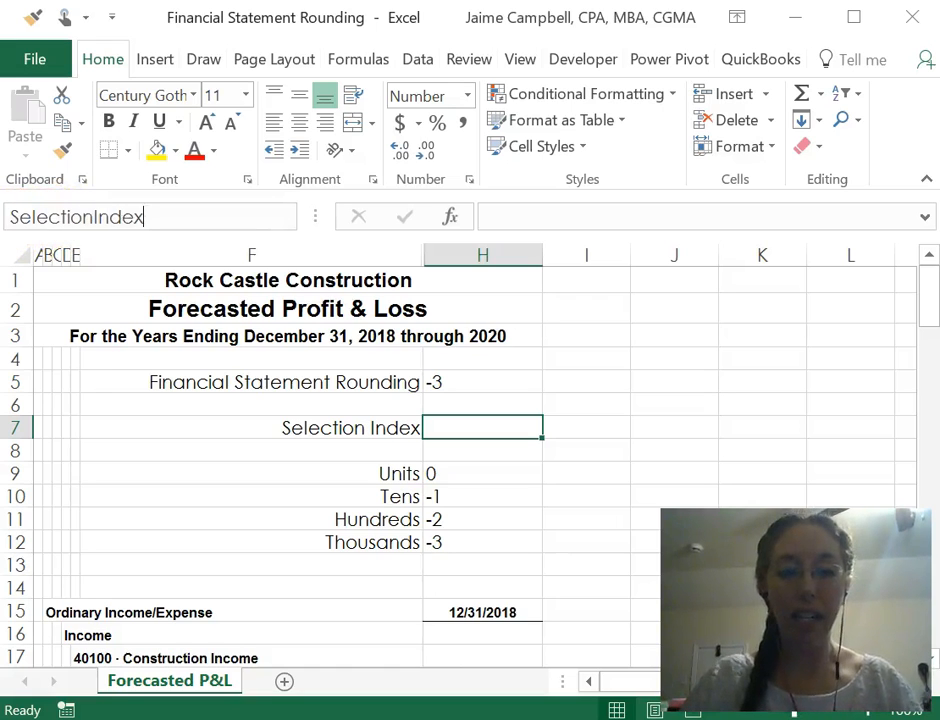
key(Return)
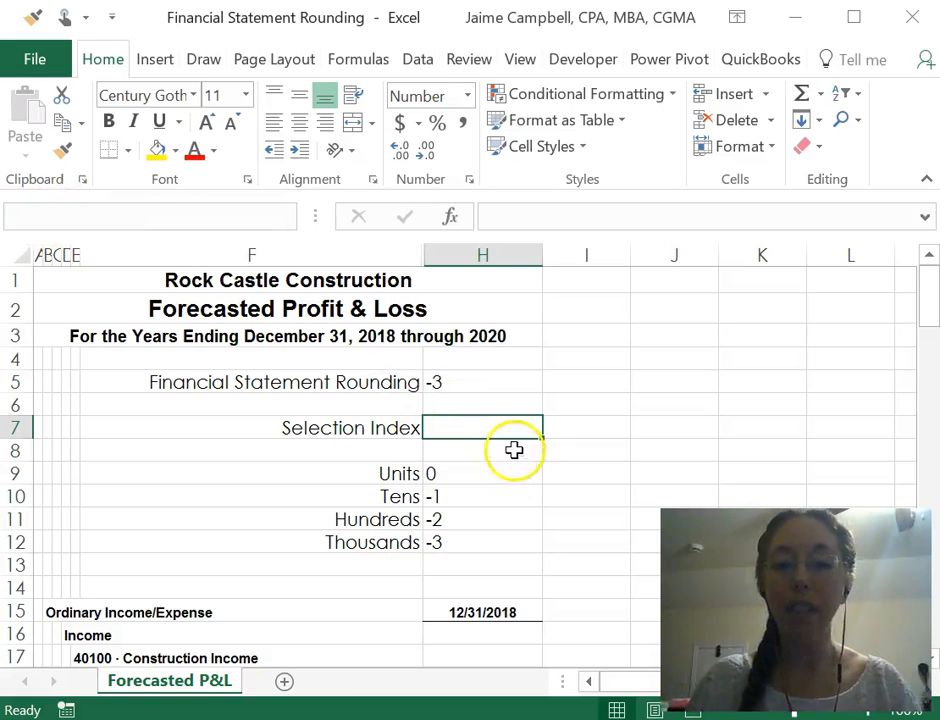
- Check in the ribbon customization options whether the Developer tools are enabled, and leave without saving changes
click(583, 60)
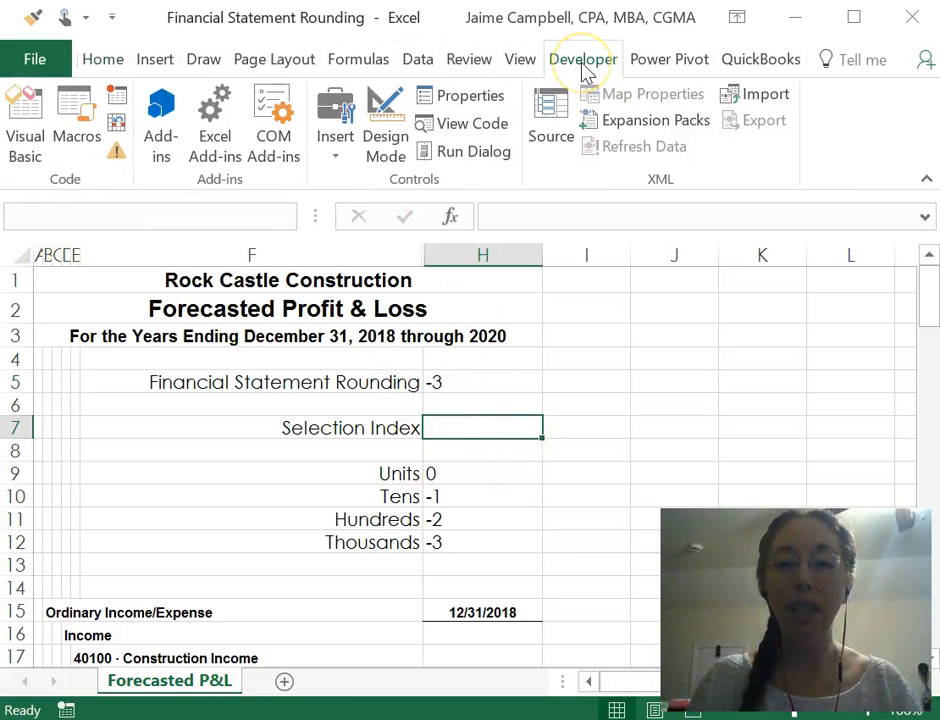
right_click(583, 64)
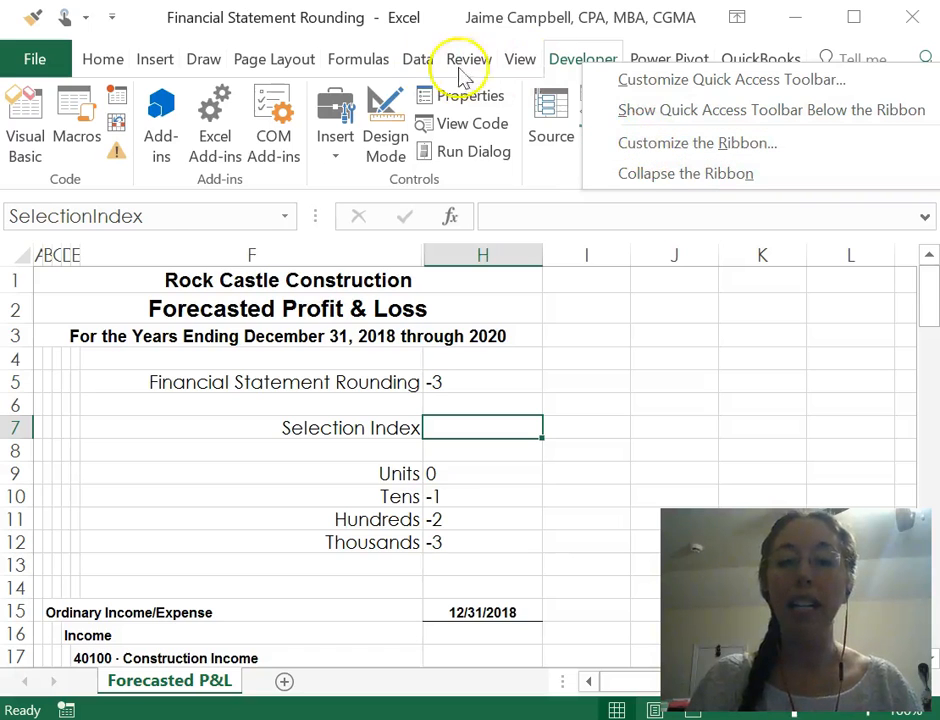
click(679, 151)
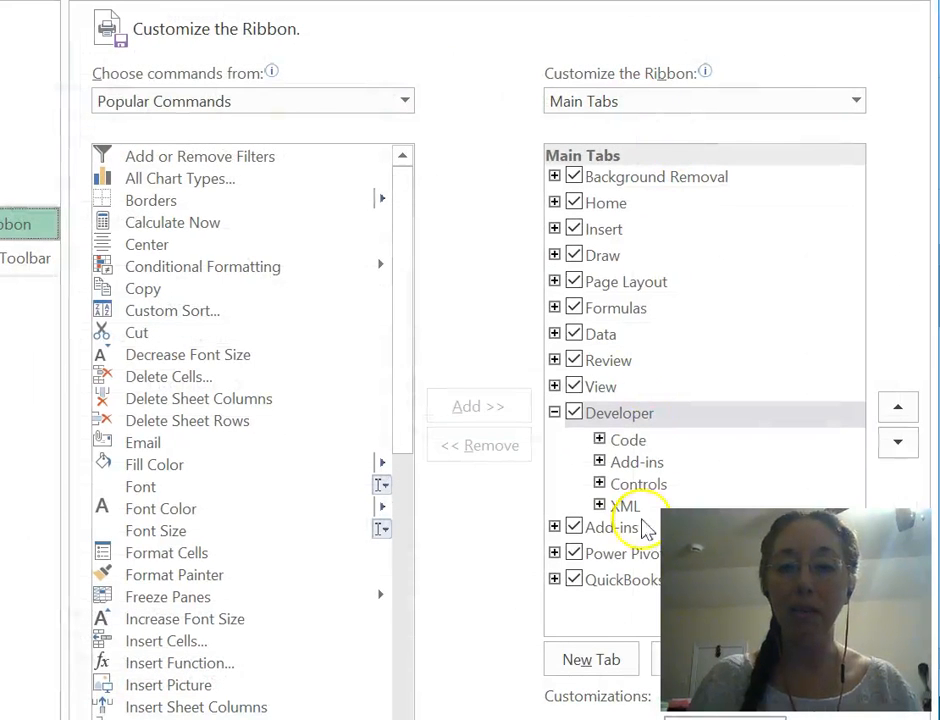
click(555, 412)
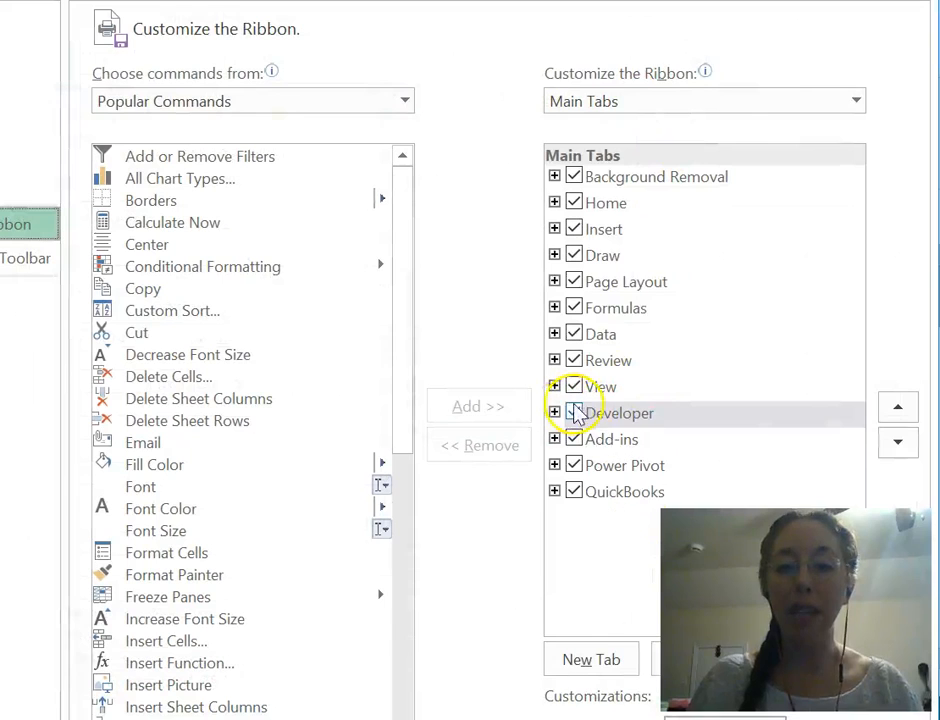
click(574, 412)
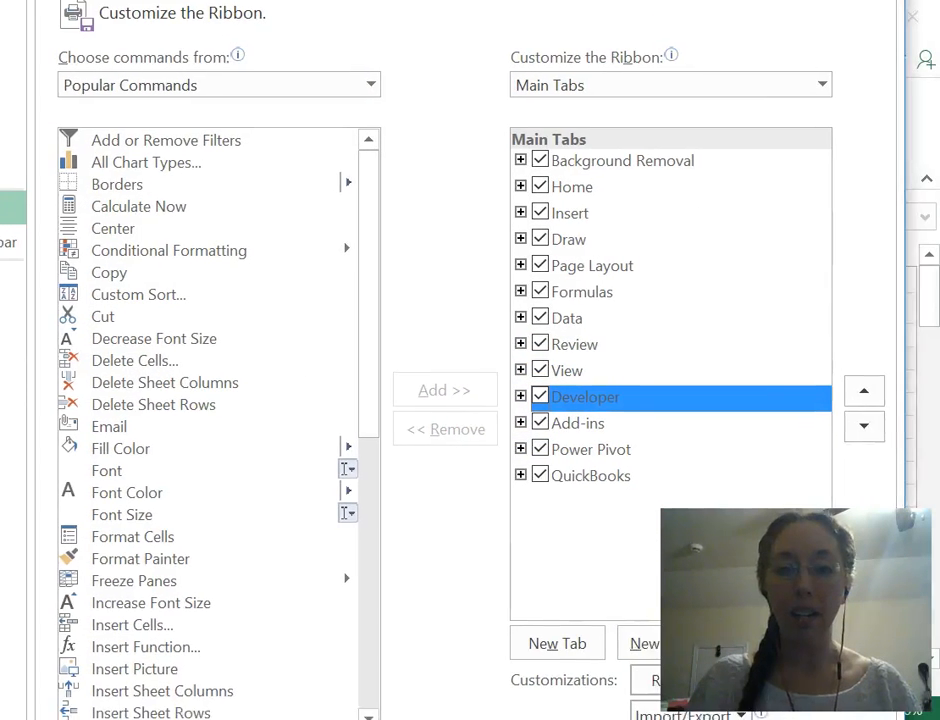
key(Escape)
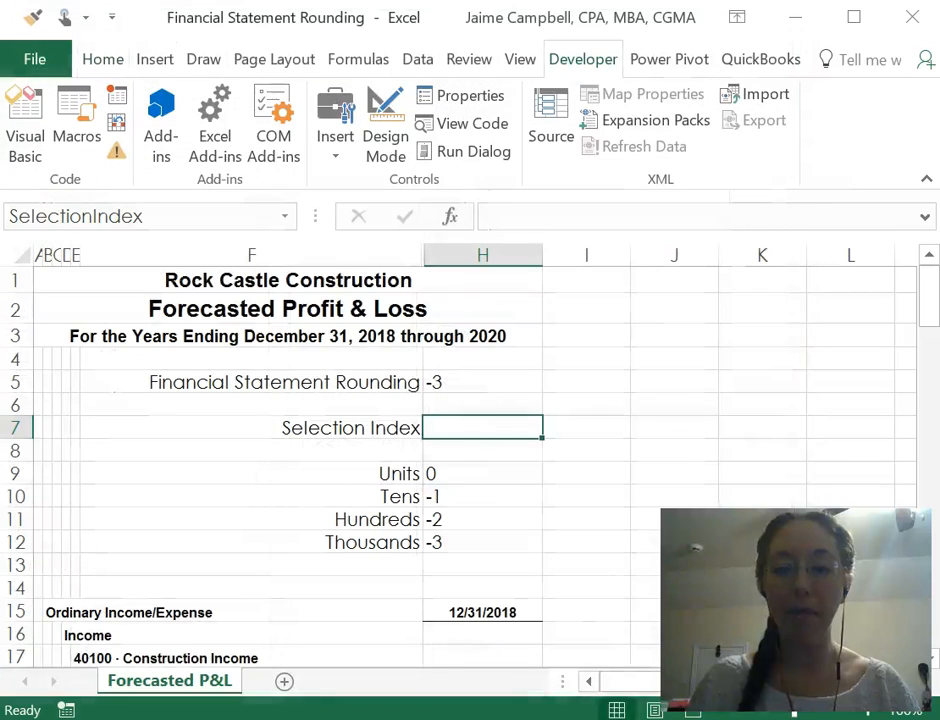
- Draw a combo box form control beside the rounding cell, spanning about columns H to J and rows 5 to 6
click(345, 160)
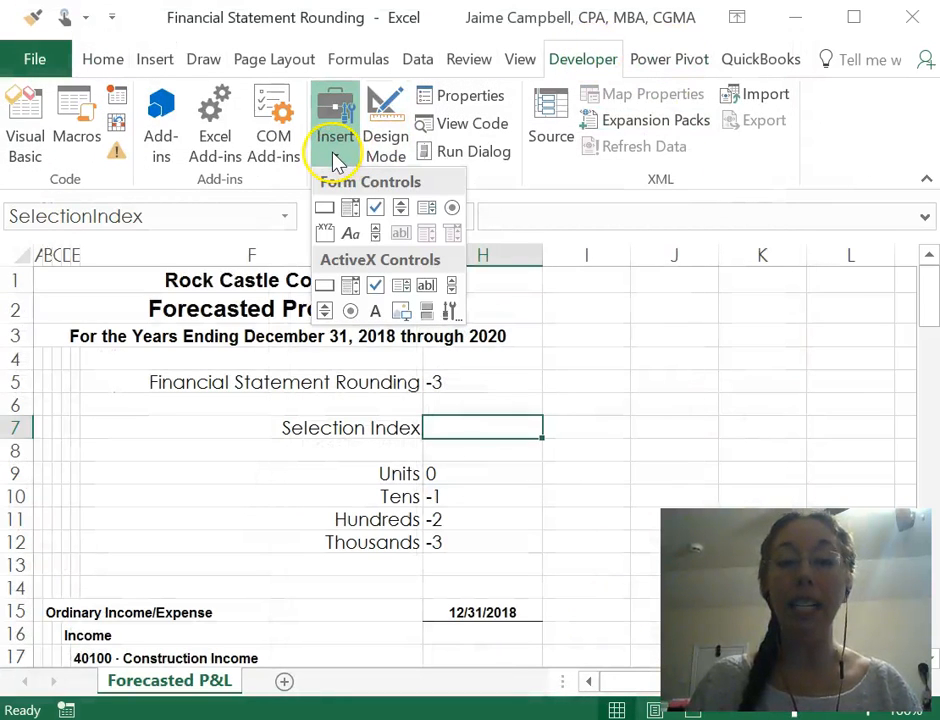
click(350, 212)
drag(498, 374, 705, 413)
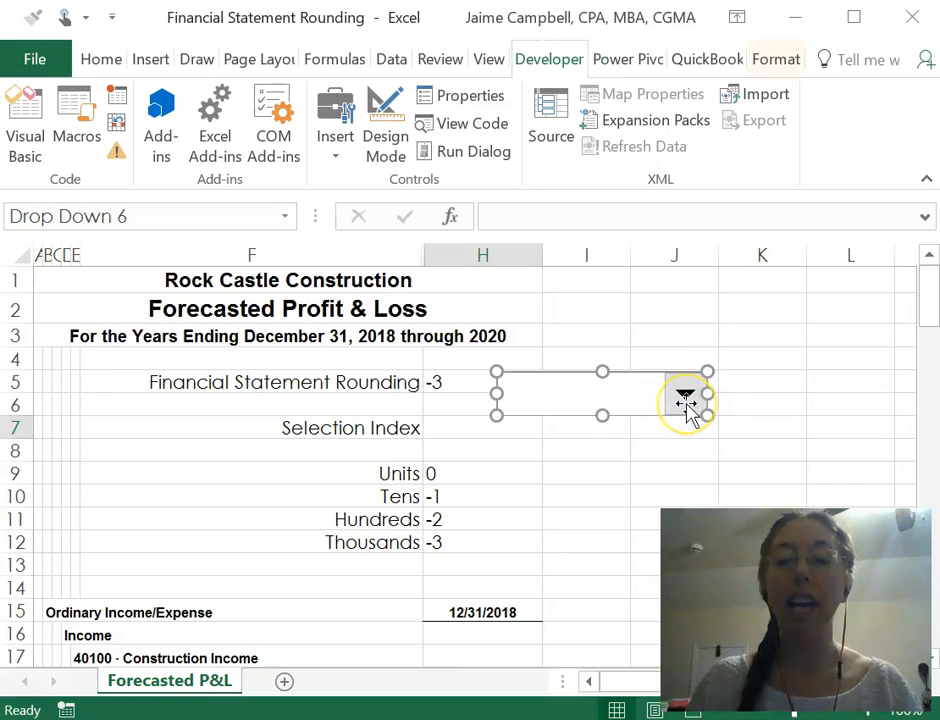
- Set the combo box's input range to the option labels $F$9:$F$12
right_click(688, 412)
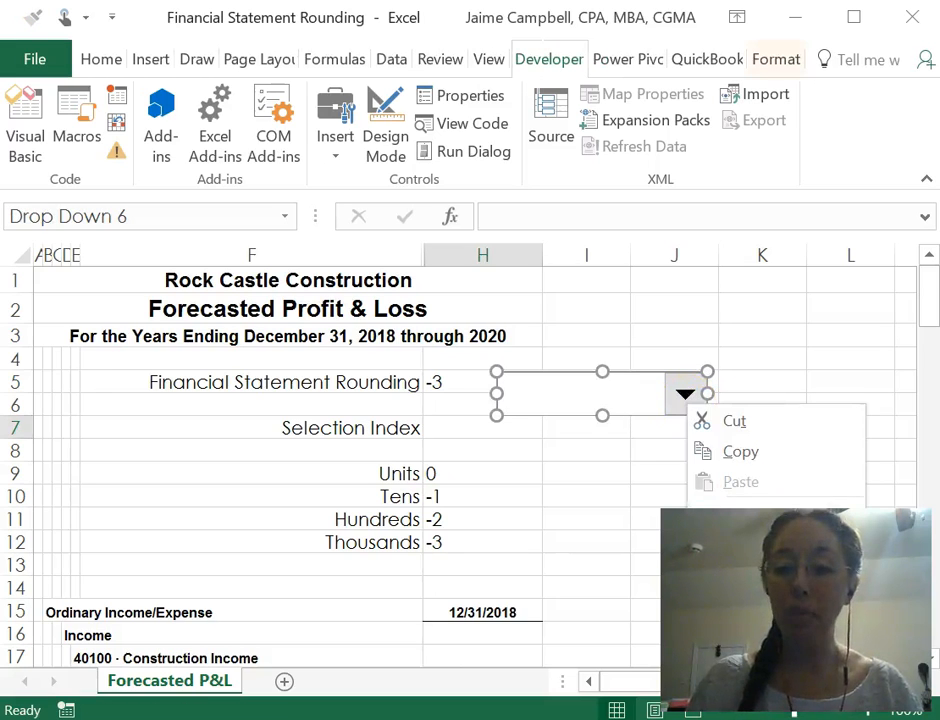
click(750, 618)
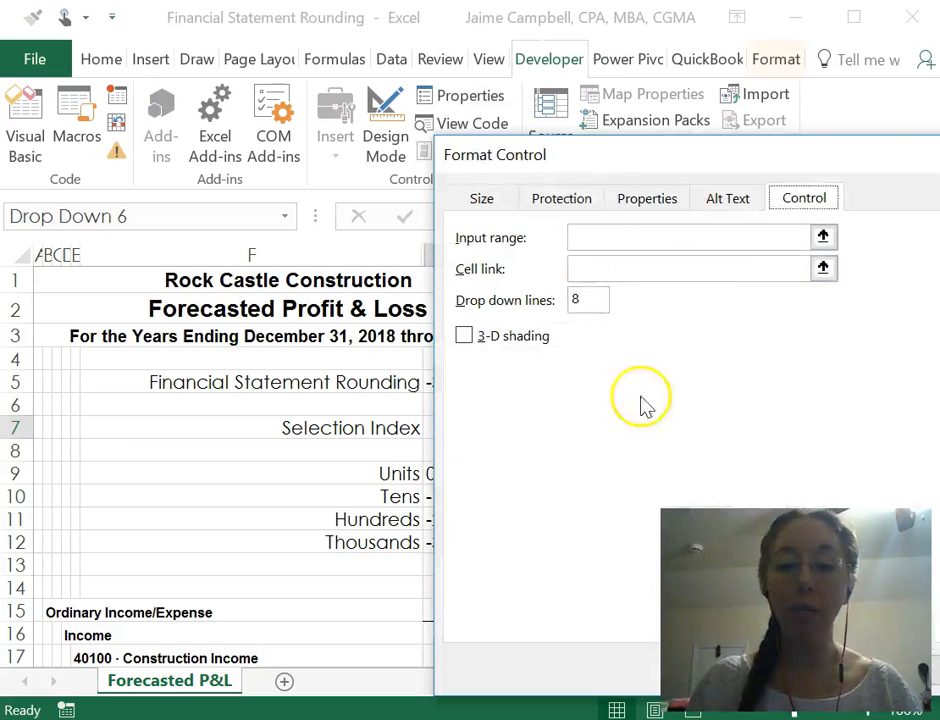
drag(575, 143, 572, 82)
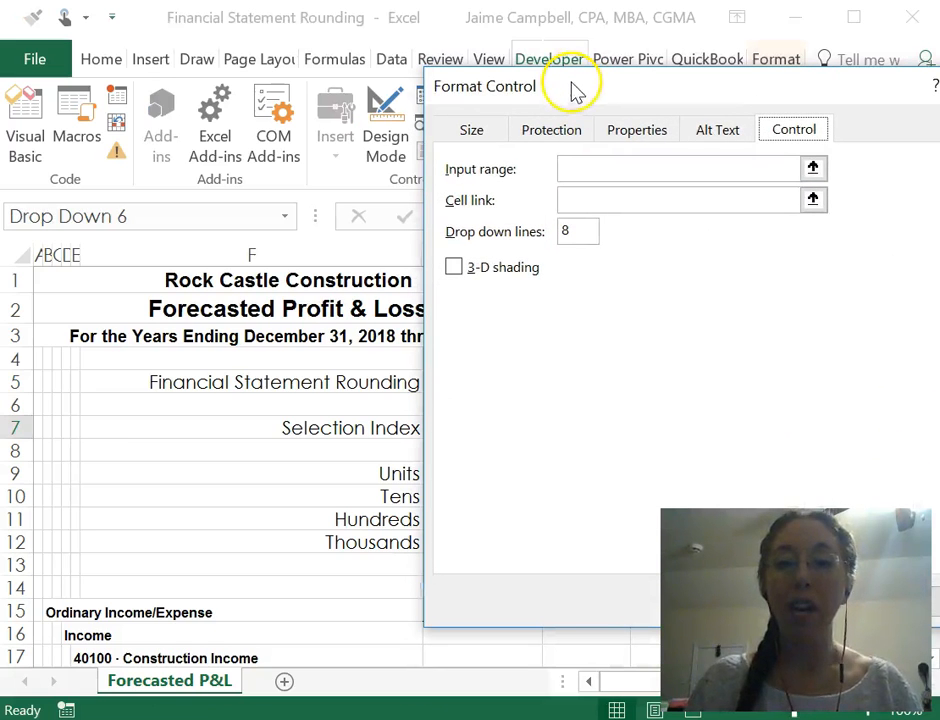
click(813, 170)
drag(385, 476, 372, 543)
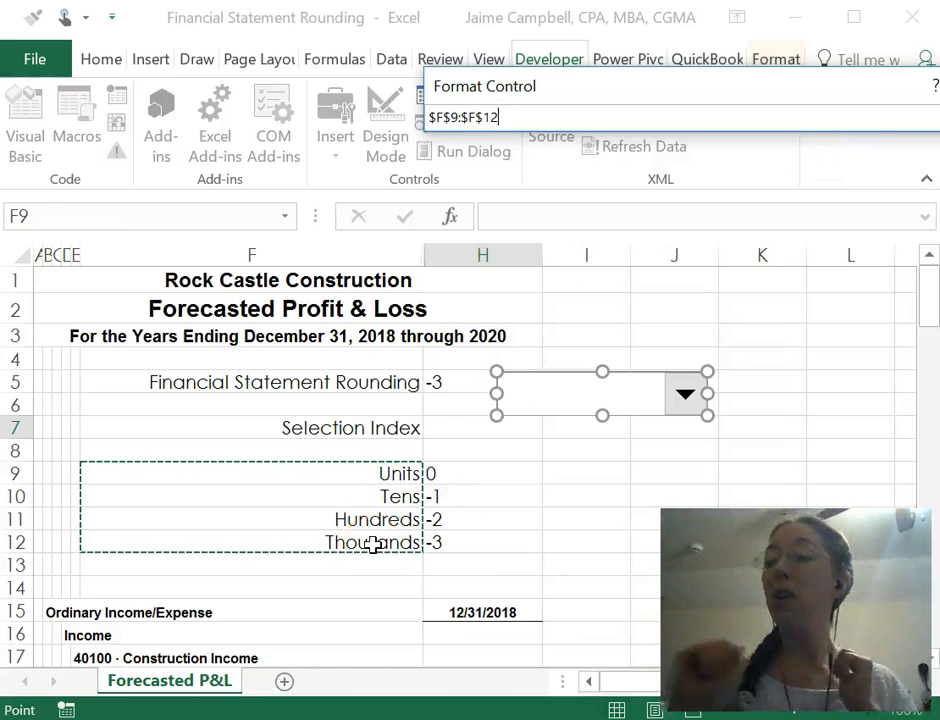
drag(659, 90, 466, 92)
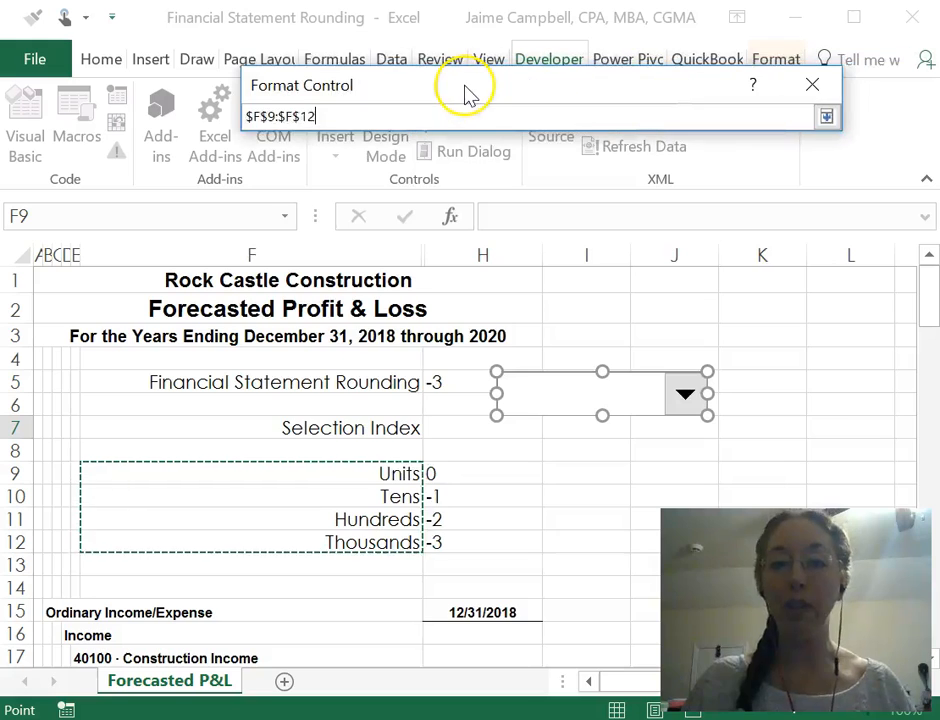
key(Return)
- Link the combo box to the selection index cell $H$7 and turn on its 3-D shading
click(630, 200)
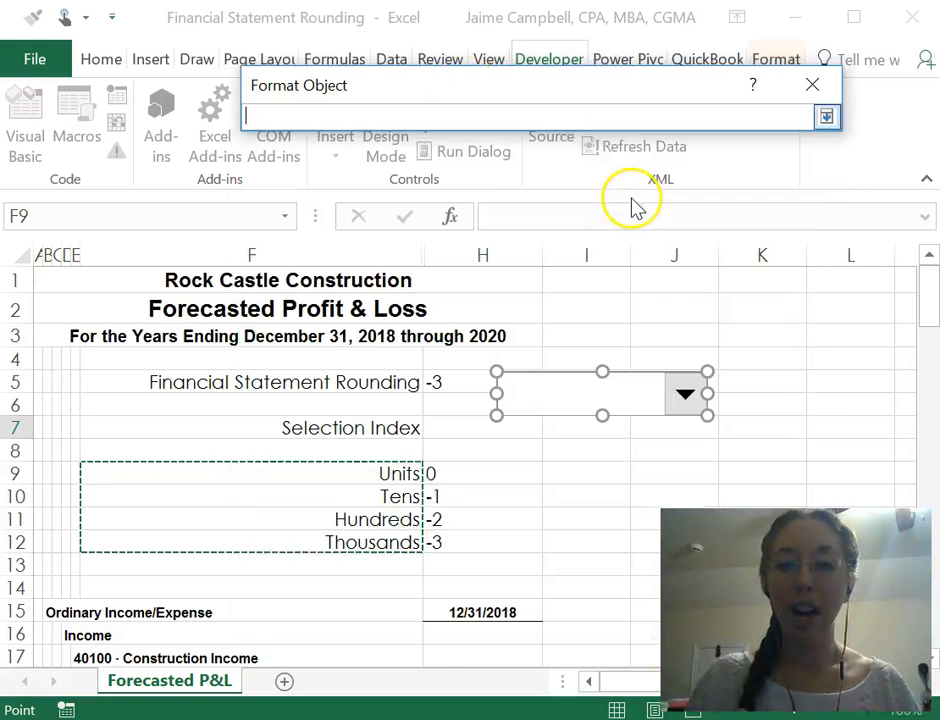
click(453, 428)
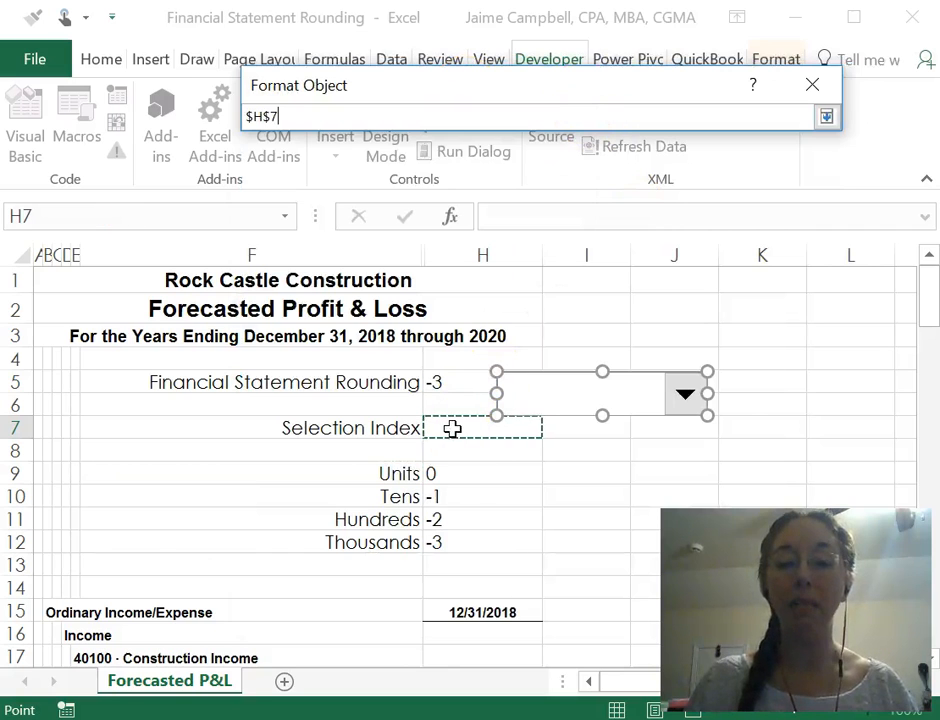
key(Return)
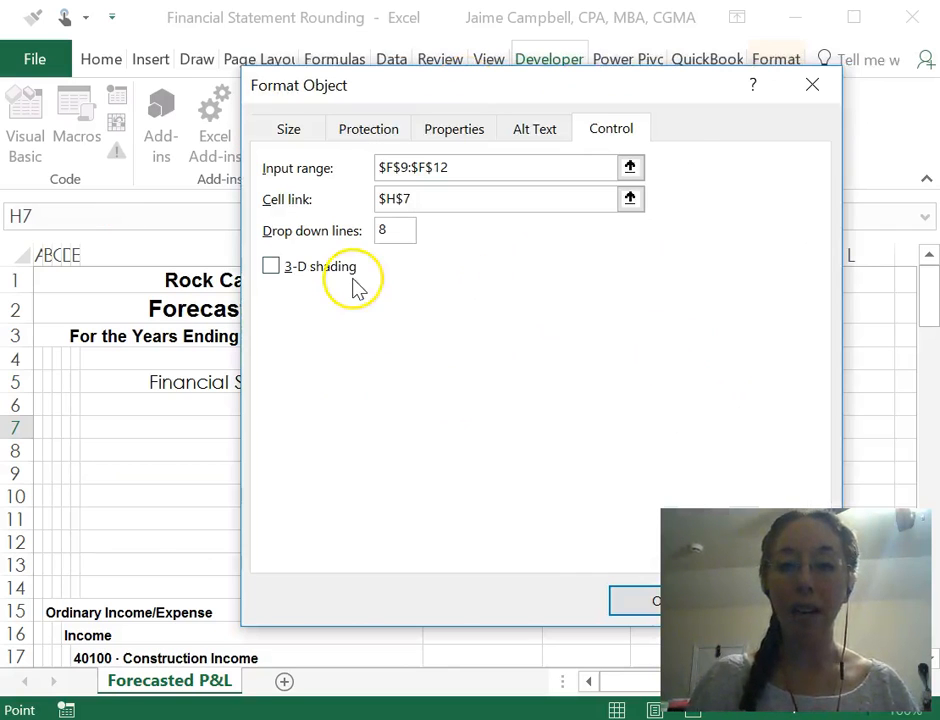
click(272, 268)
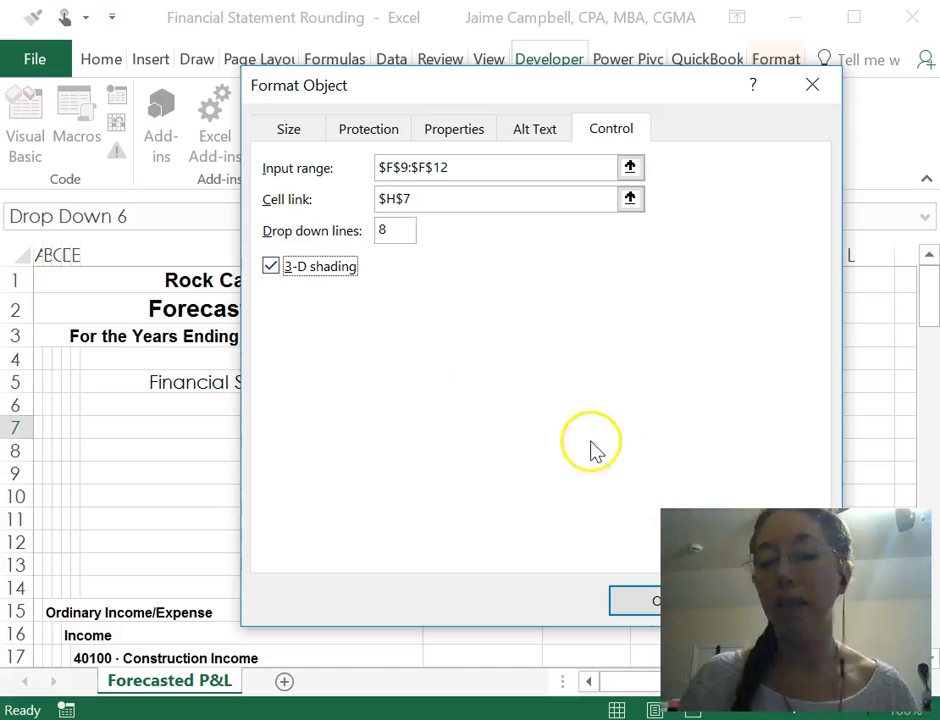
click(656, 598)
- Finish formatting the combo box, deselect it and choose Units from its list
click(710, 492)
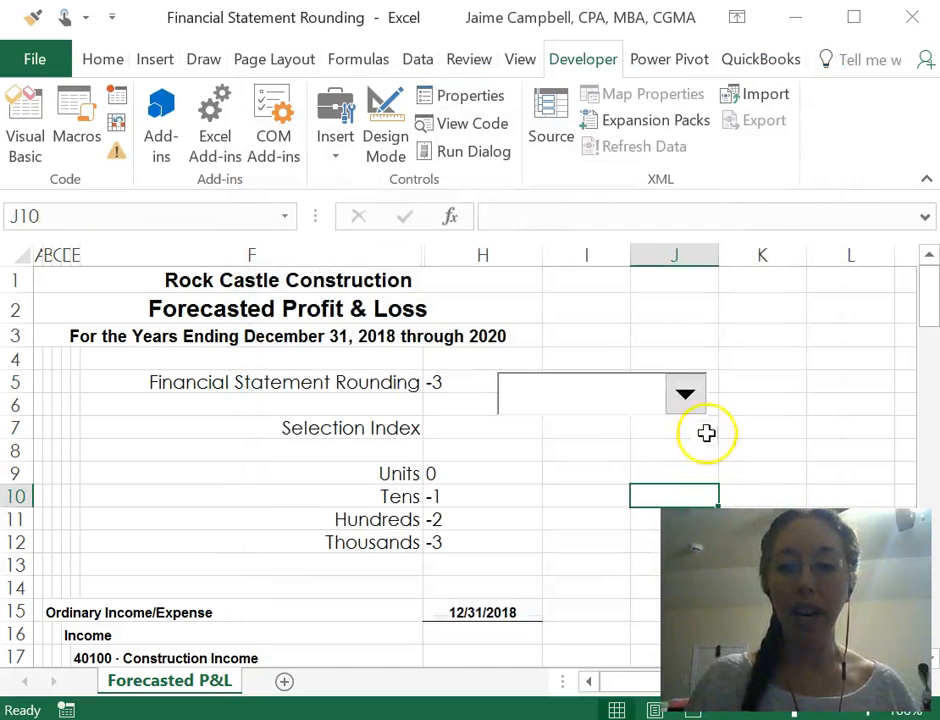
click(684, 396)
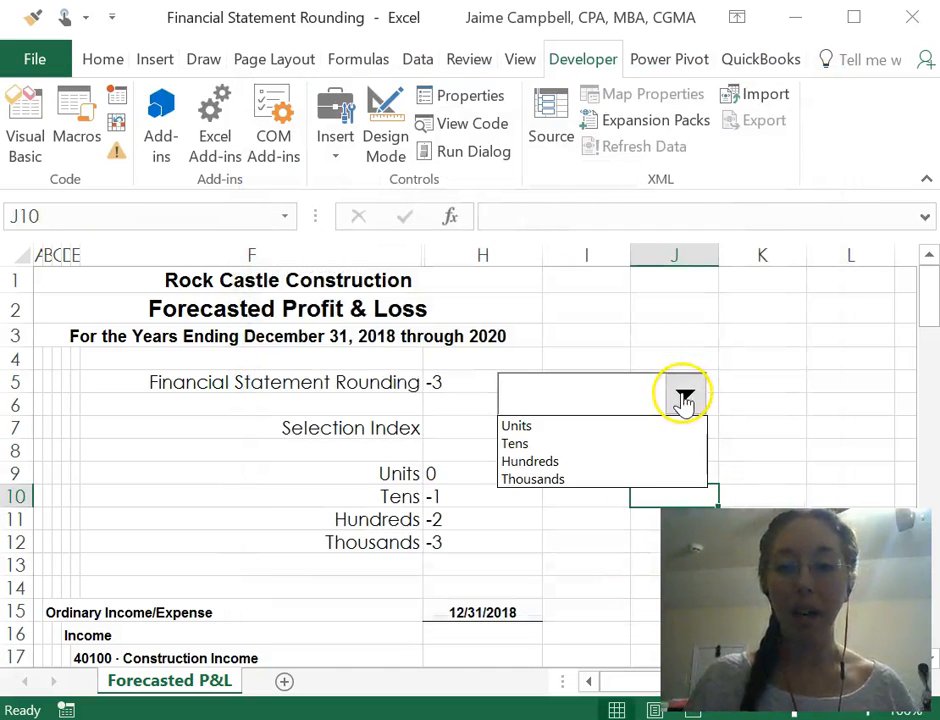
click(656, 437)
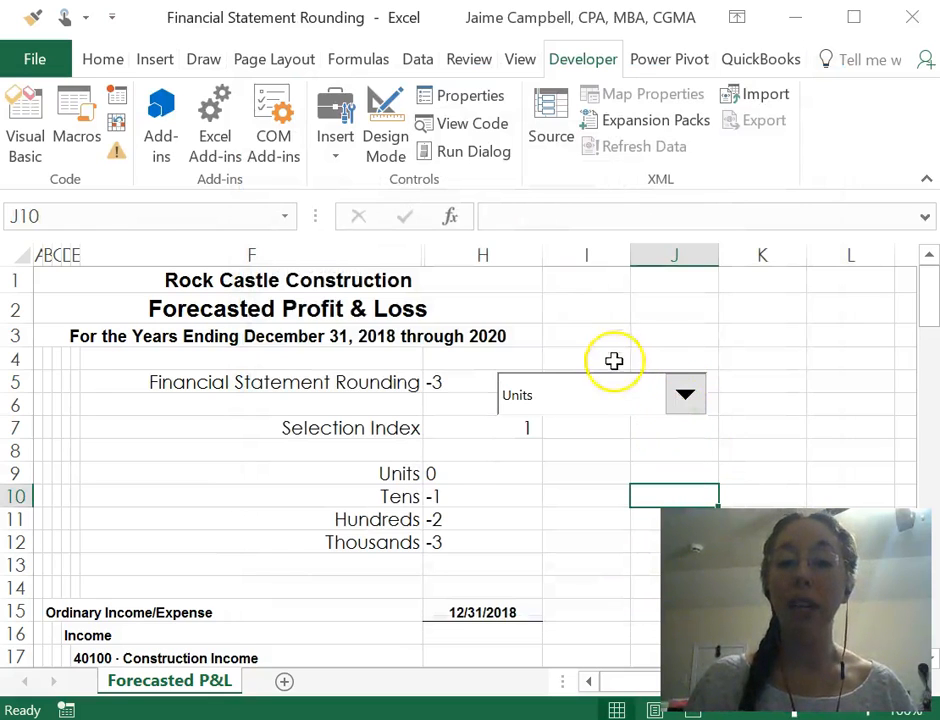
- Move the combo box to about columns I to K, rows 3 to 4, and choose Tens in it
ctrl+click(621, 388)
drag(566, 378, 622, 336)
click(703, 455)
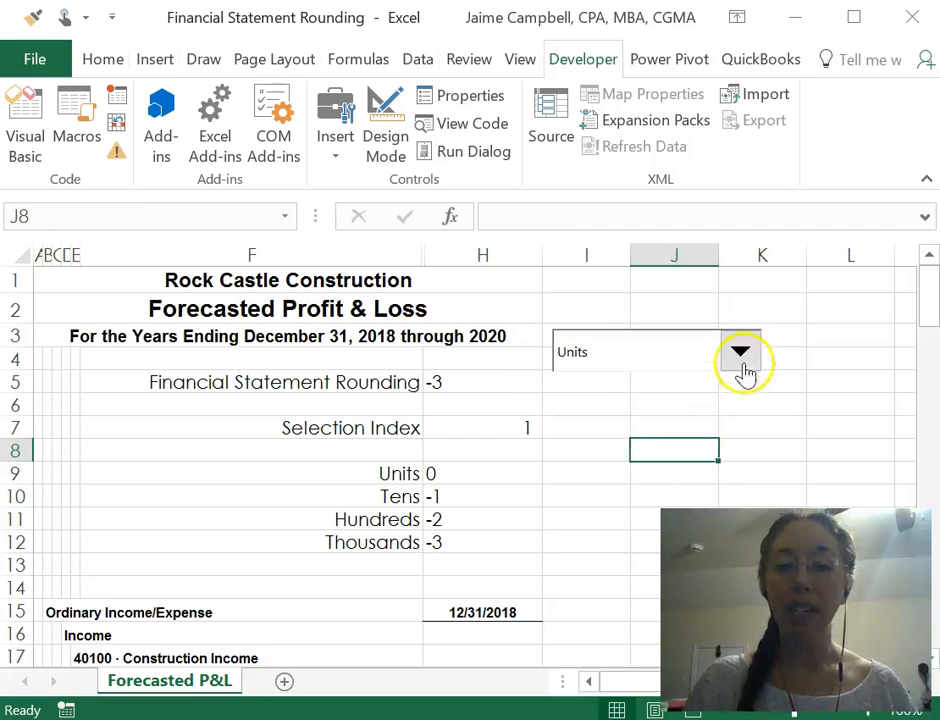
click(741, 355)
click(668, 398)
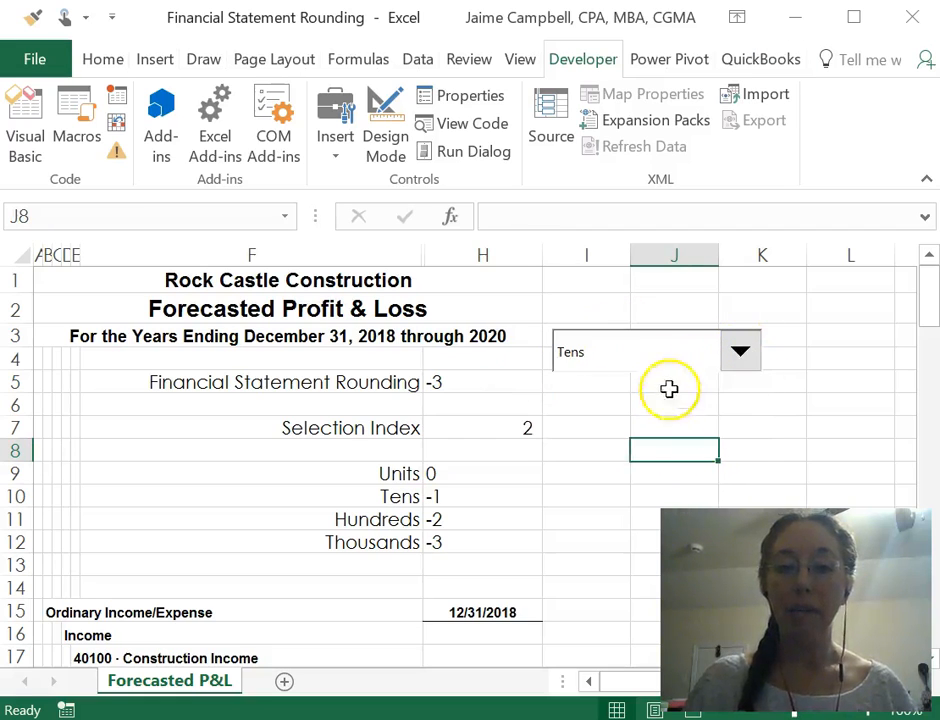
- Left-align the selection index value in cell H7
click(520, 427)
click(94, 62)
click(274, 121)
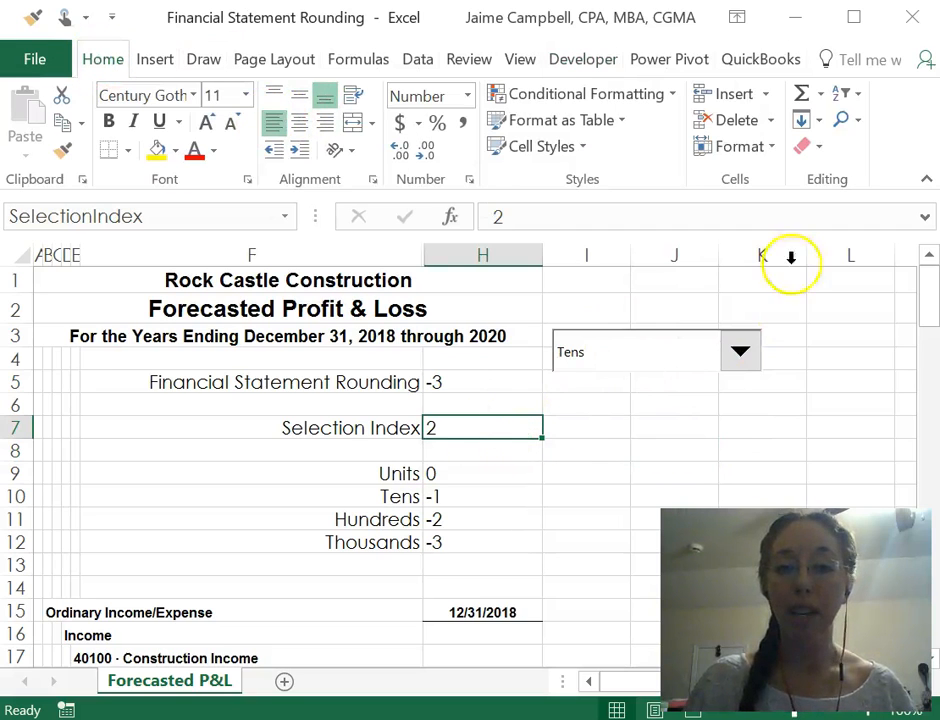
- Try Hundreds and Thousands in the combo box and check the selection index in H7 for each choice
click(745, 352)
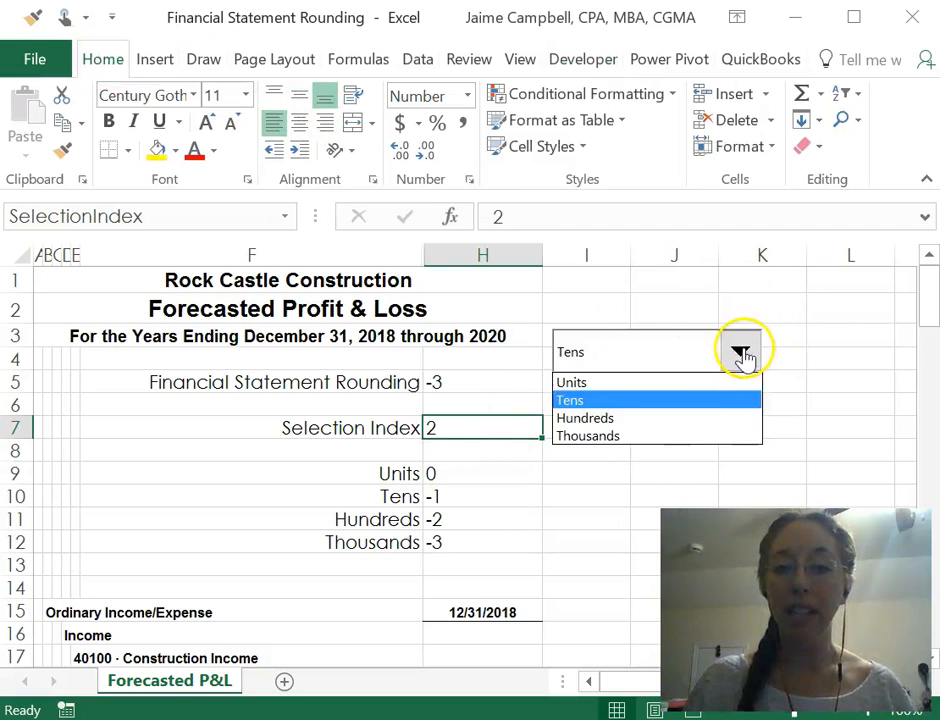
click(591, 425)
click(735, 358)
click(640, 436)
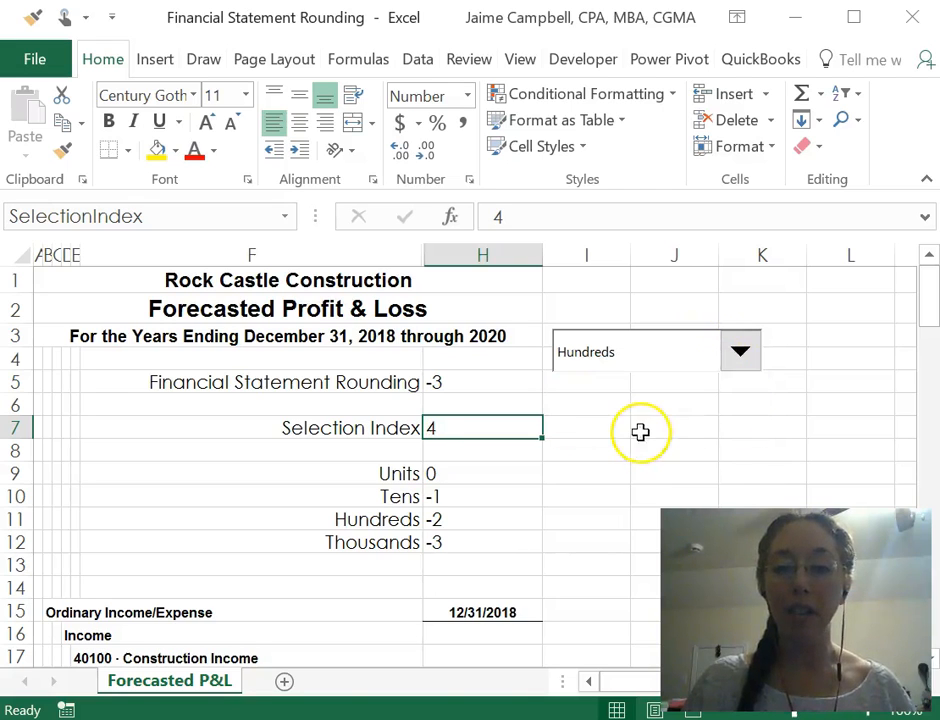
click(743, 352)
click(500, 421)
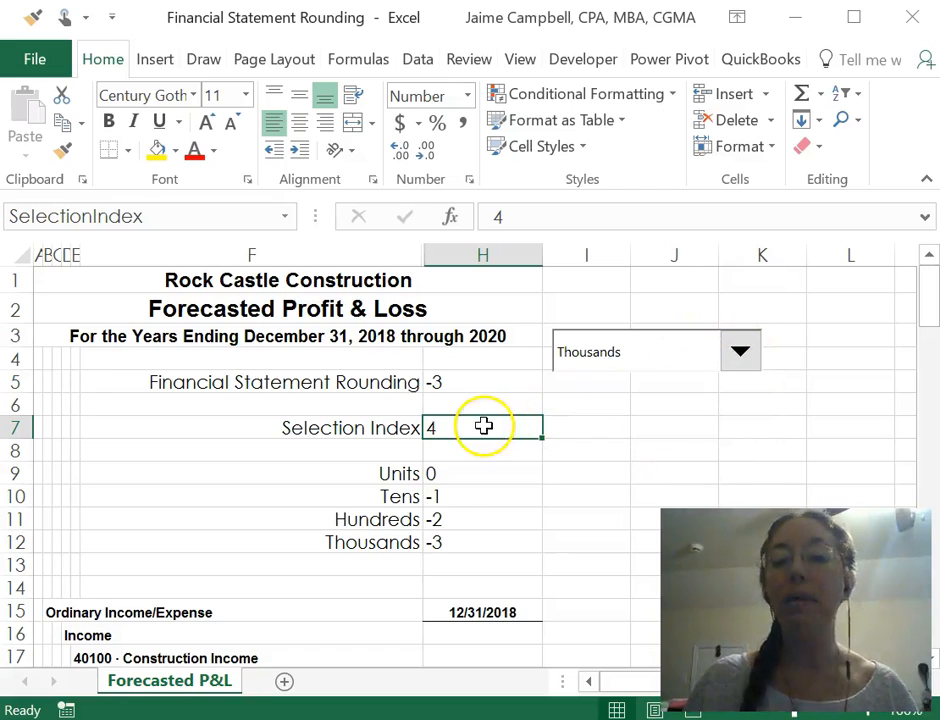
click(730, 356)
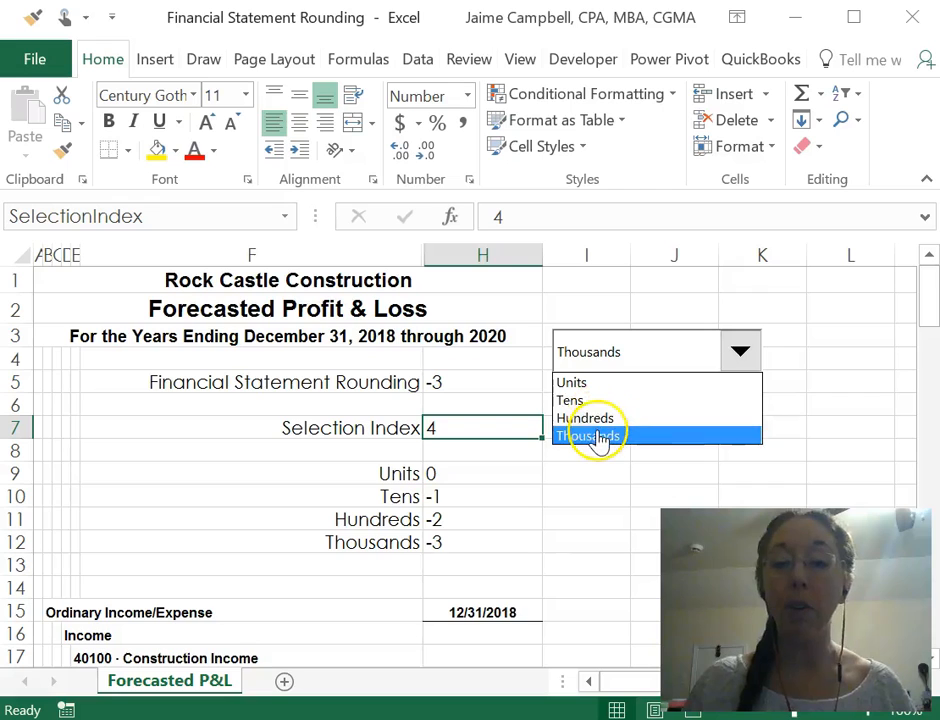
click(467, 432)
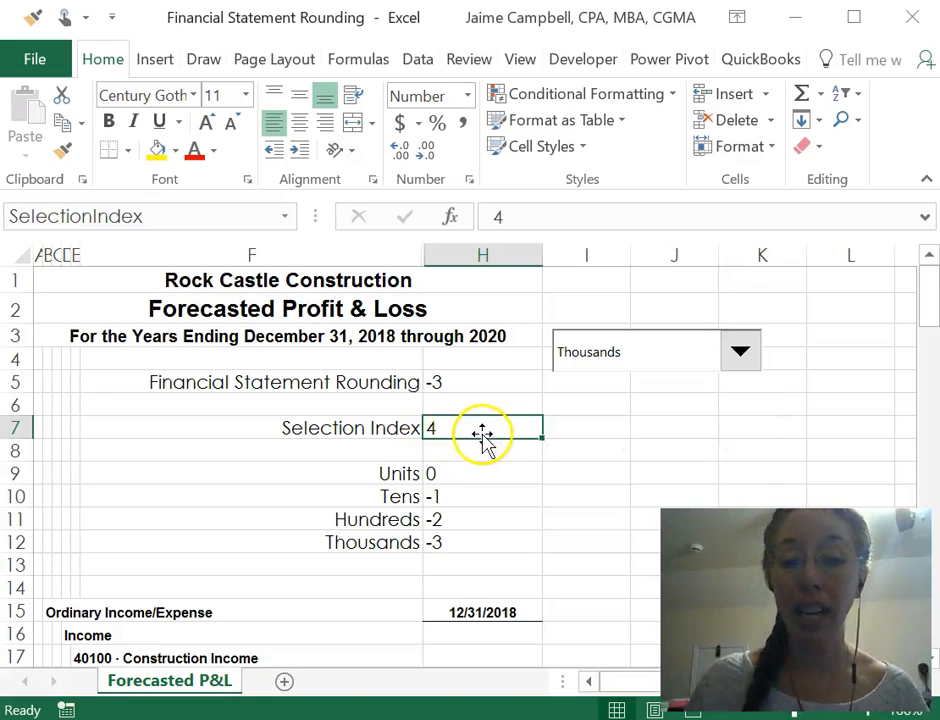
- Replace the rounding value in H5 with the formula =INDEX(H9:H12,SelectionIndex,)
click(487, 386)
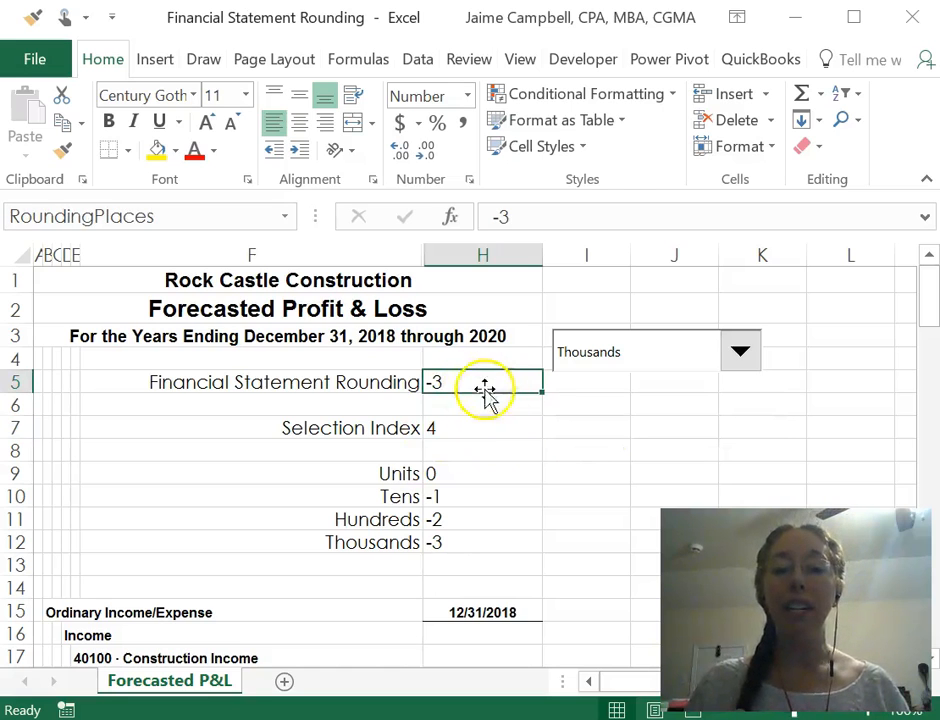
text(=index()
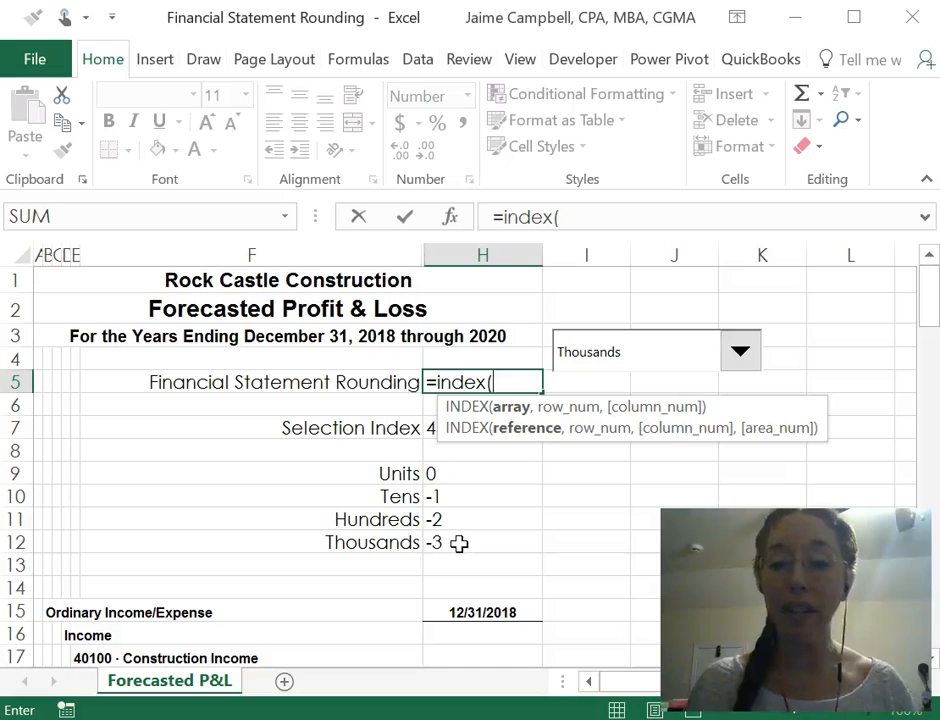
drag(455, 474, 457, 541)
text(,)
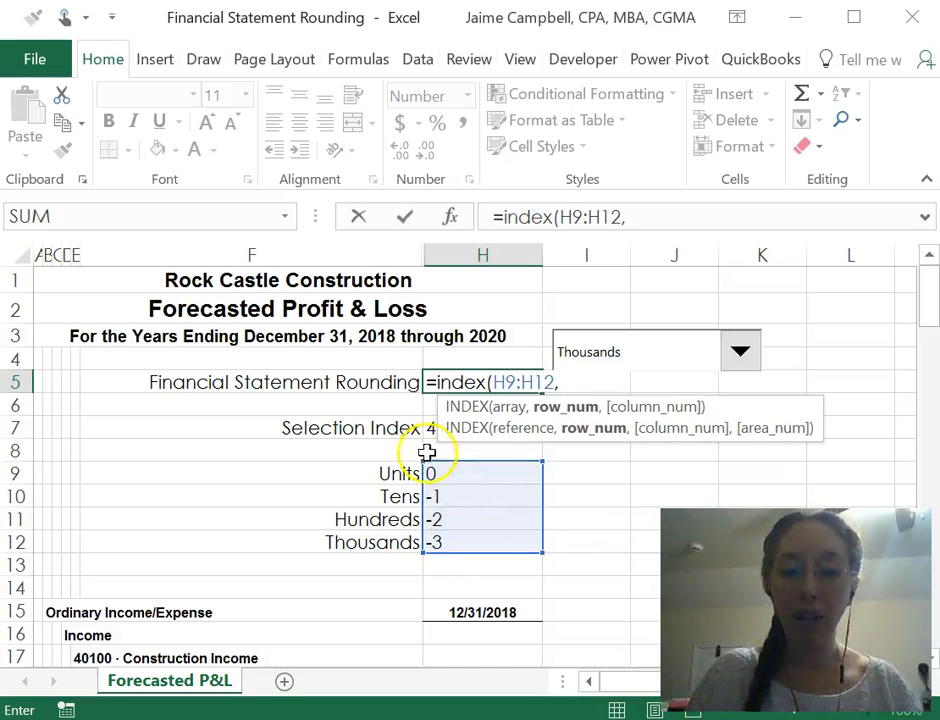
click(427, 427)
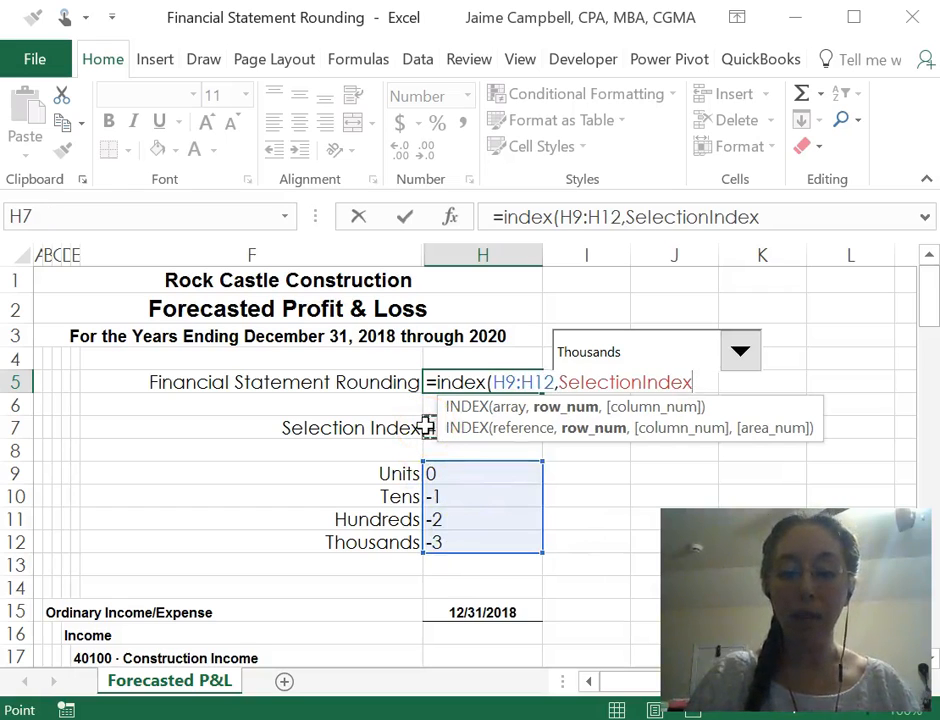
text(,)
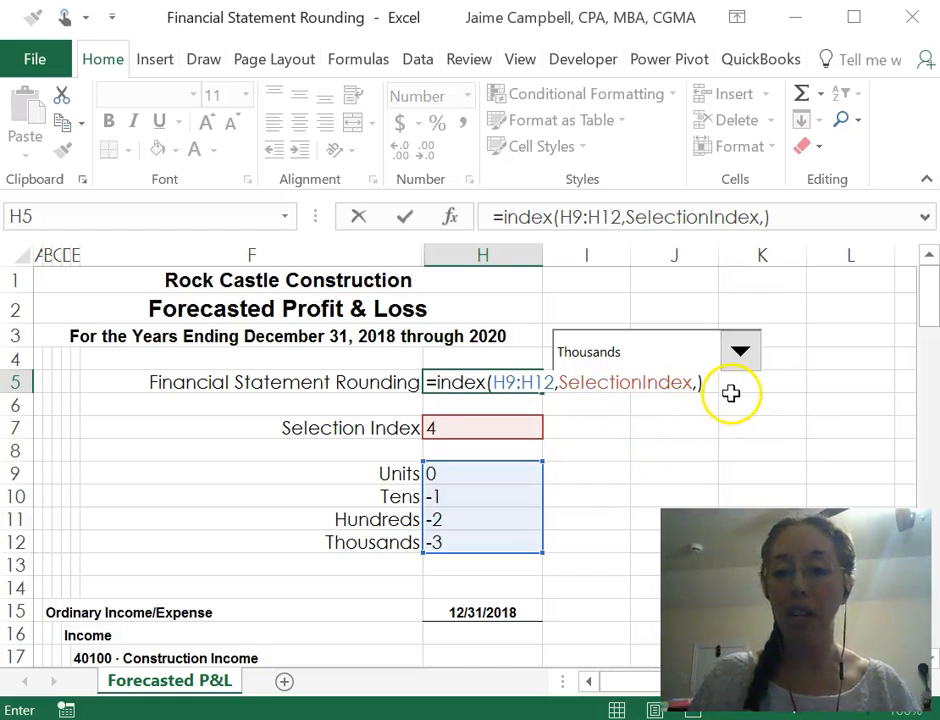
key(ctrl+Return)
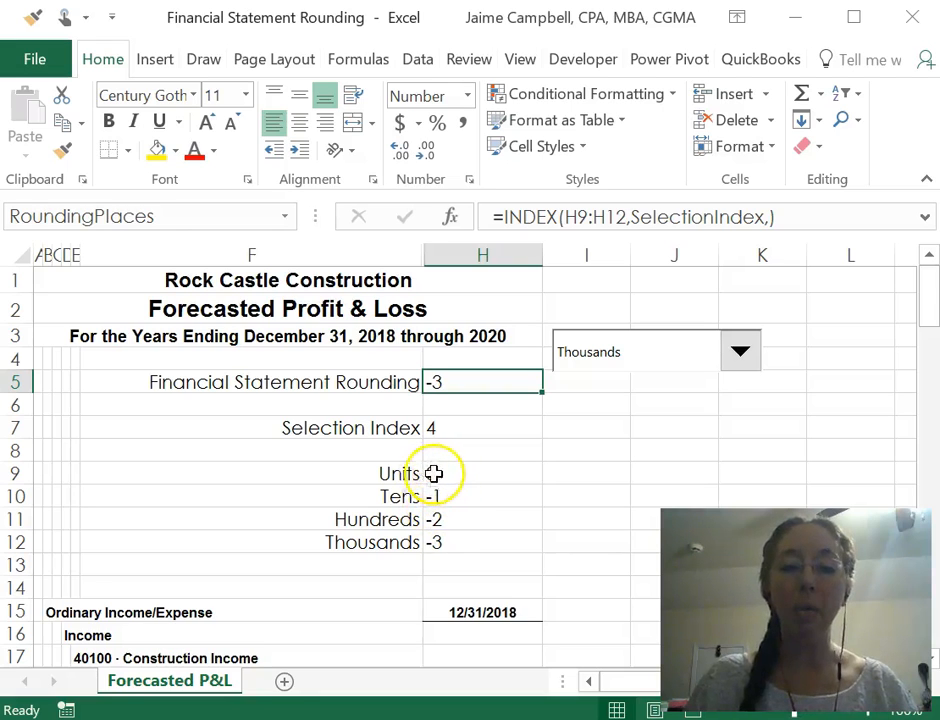
click(402, 498)
click(384, 520)
click(380, 543)
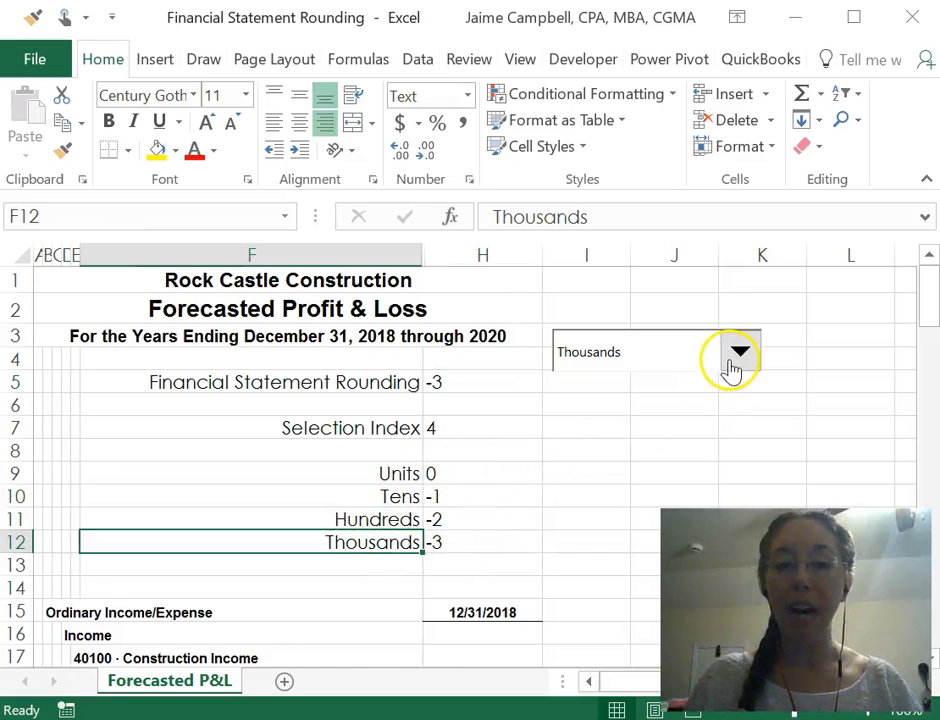
- Hide rows 7 to 14, which hold the selection index and the rounding options list
drag(15, 427, 18, 585)
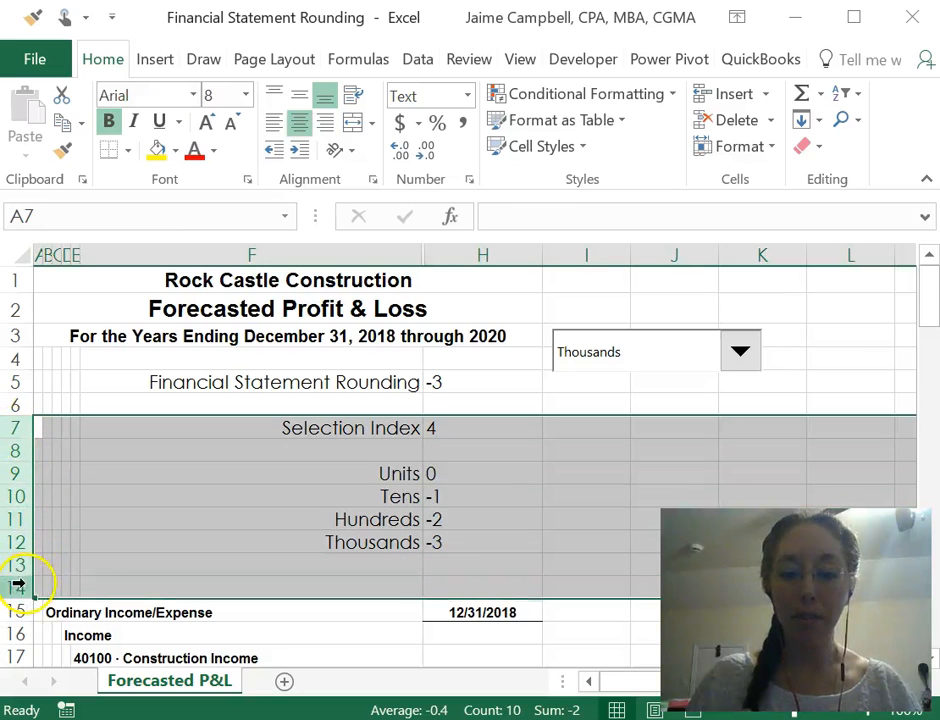
key(ctrl+9)
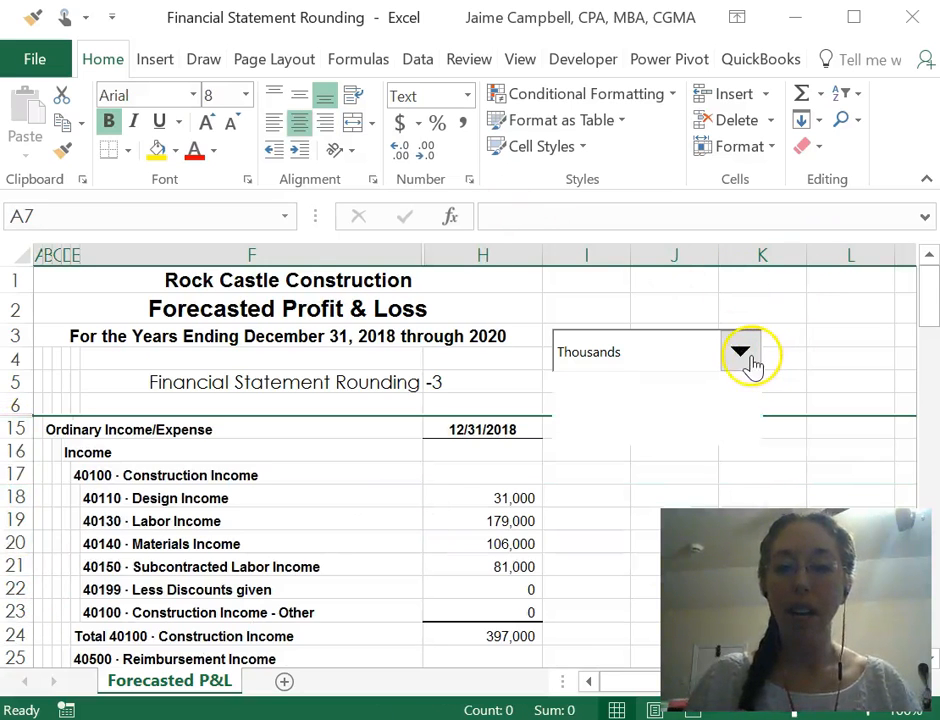
- Test the statement's rounding by switching the combo box through Units, Tens, Hundreds and Thousands
click(743, 354)
click(728, 385)
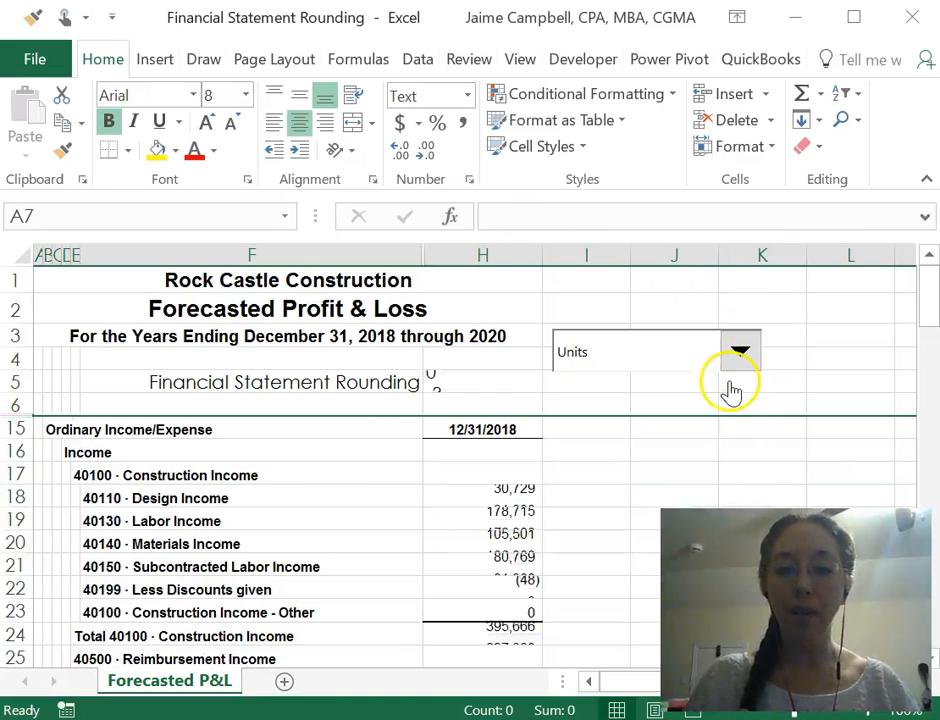
click(739, 355)
click(718, 402)
click(741, 355)
click(699, 415)
click(738, 356)
click(677, 436)
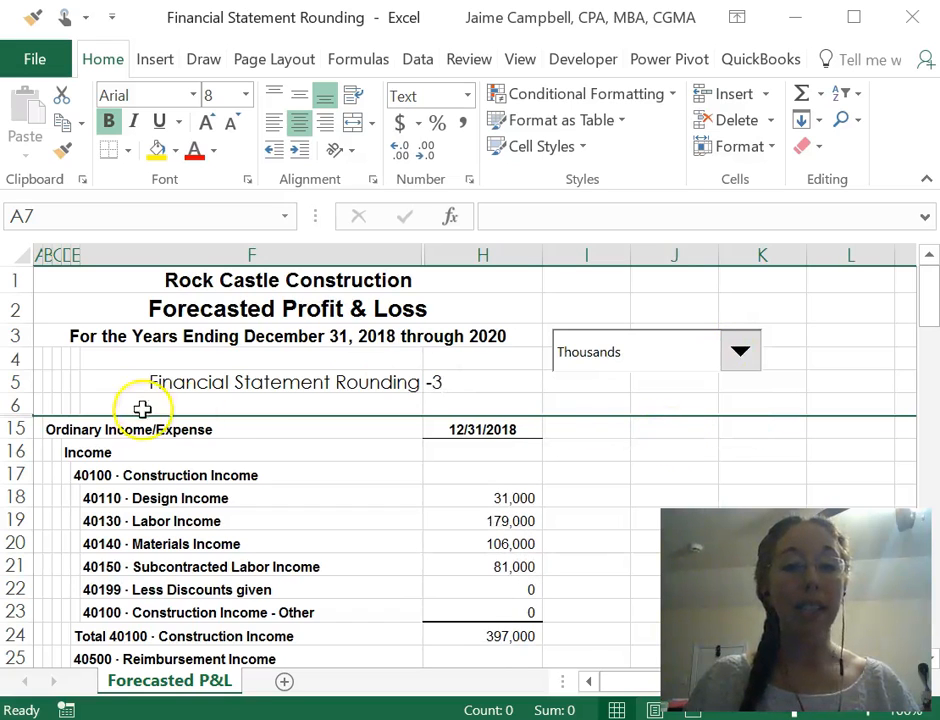
- Hide rows 5 and 6 and insert three blank rows above row 4
drag(17, 380, 20, 400)
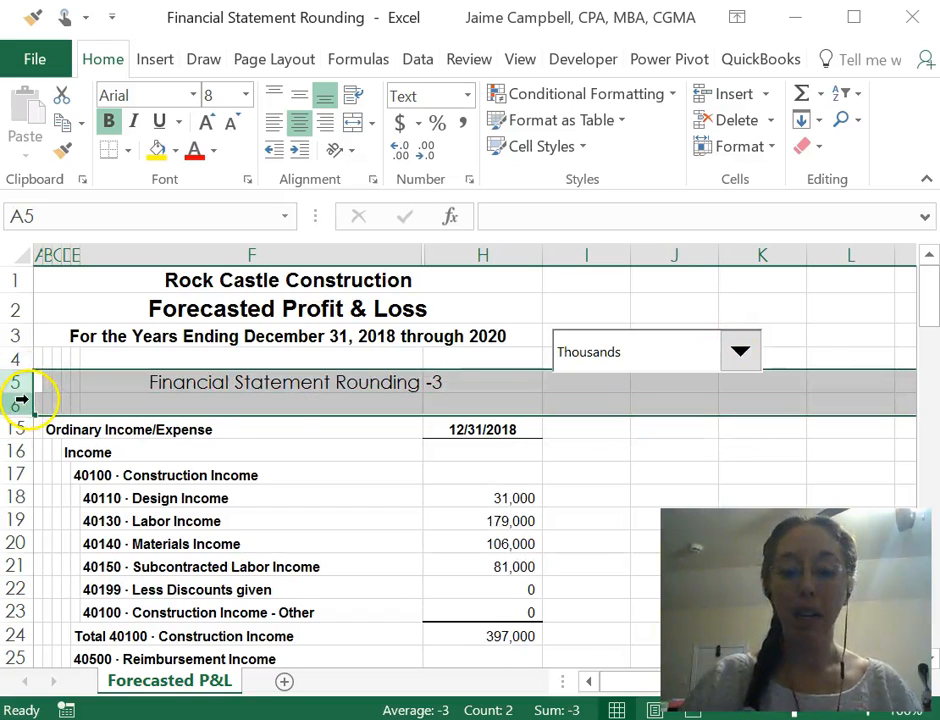
key(ctrl+9)
click(17, 357)
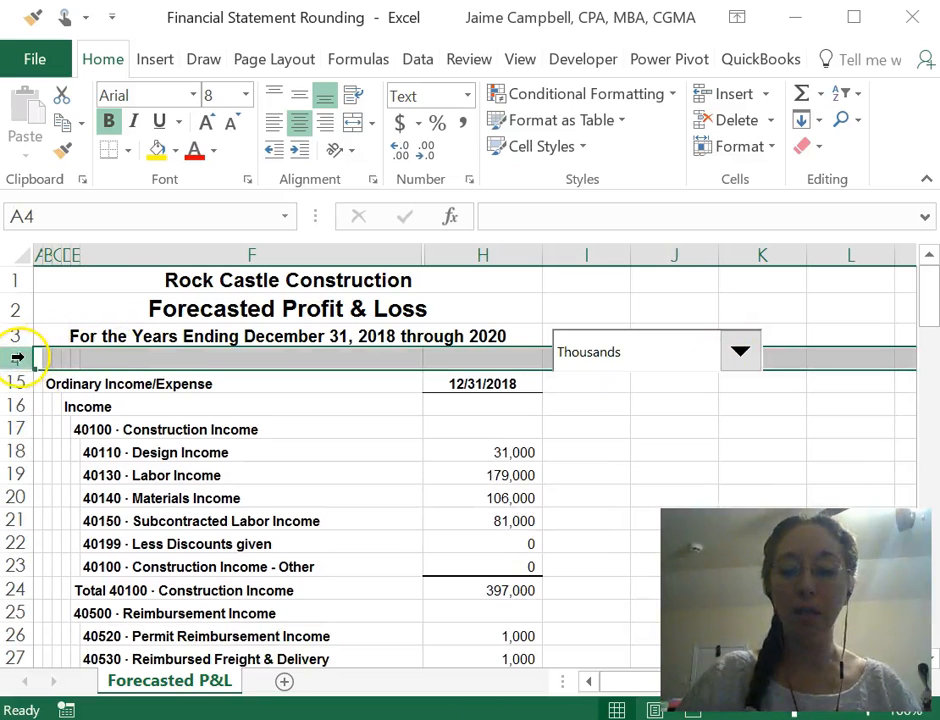
- Move the combo box to row 5, spanning the end of column F through column H
right_click(640, 363)
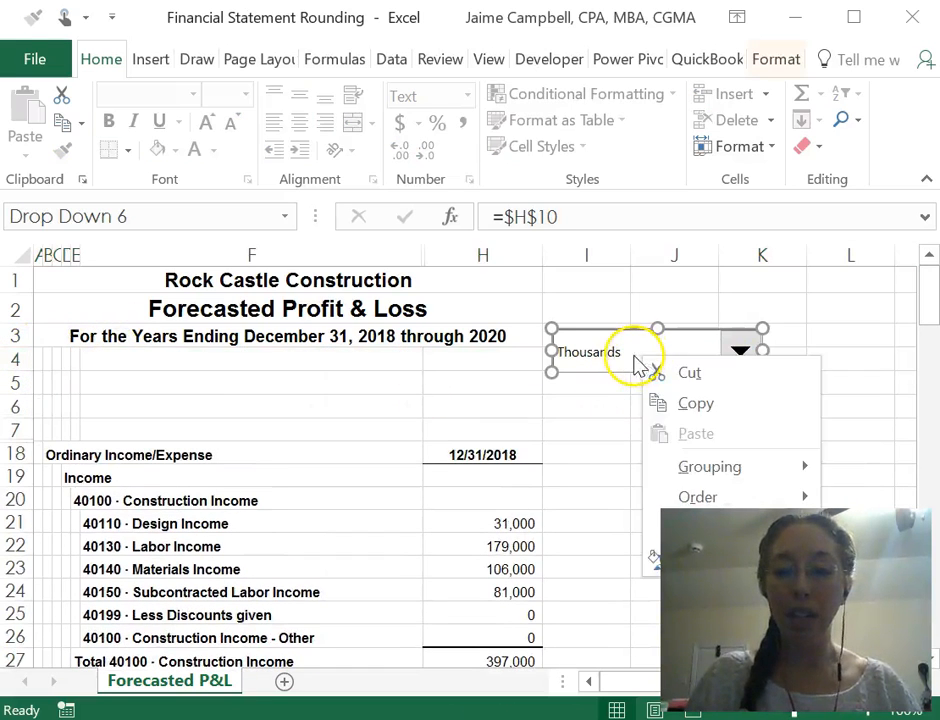
click(615, 372)
drag(615, 373, 390, 403)
- Enter the label "Financial Statement Rounding" in cell F5 and left-align it
click(261, 387)
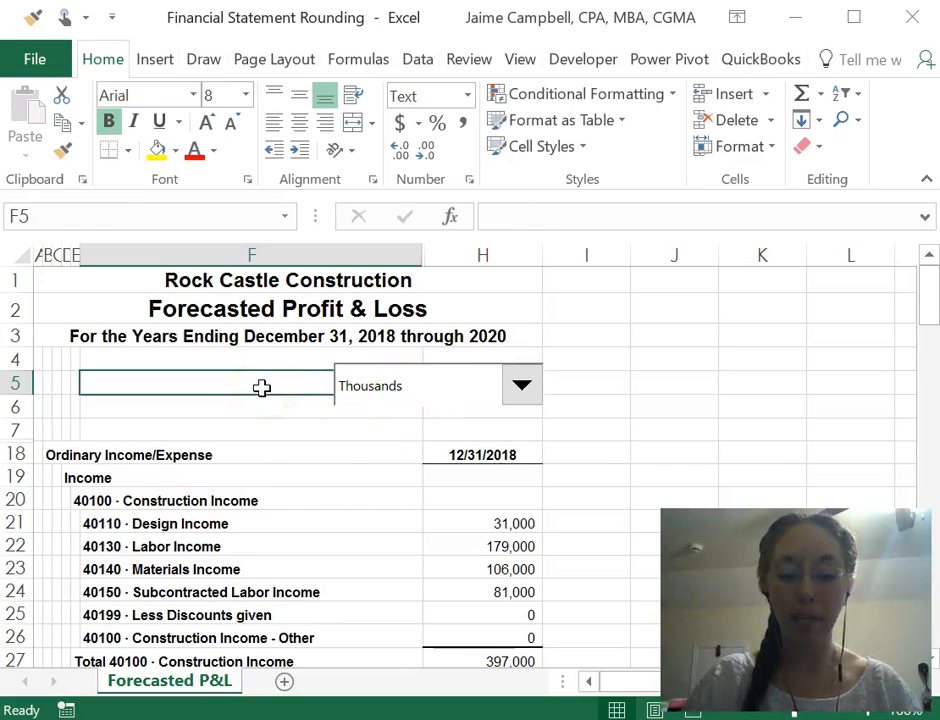
text(Financial Statement Rounding)
key(ctrl+Return)
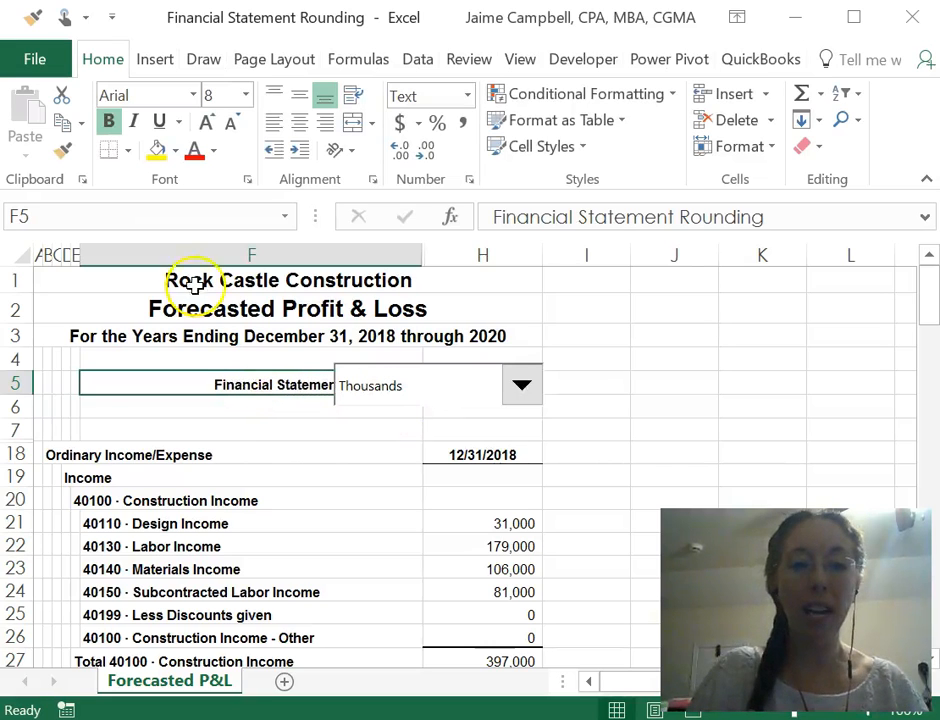
click(275, 122)
- Shrink the combo box to about the height of row 5 and place it directly beside the rounding label
right_click(497, 400)
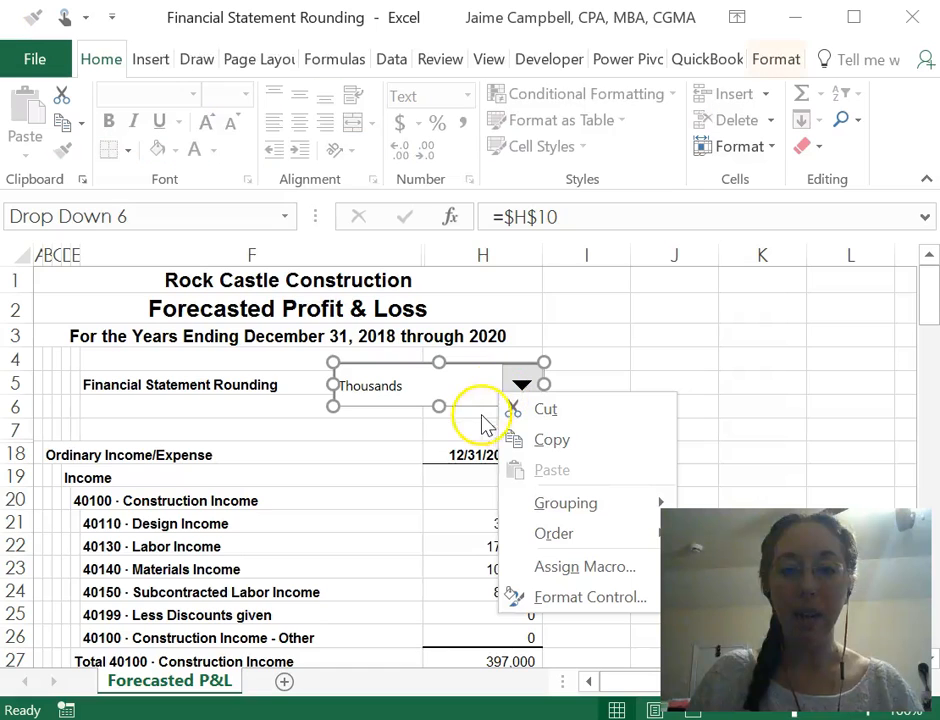
click(441, 406)
drag(441, 406, 390, 378)
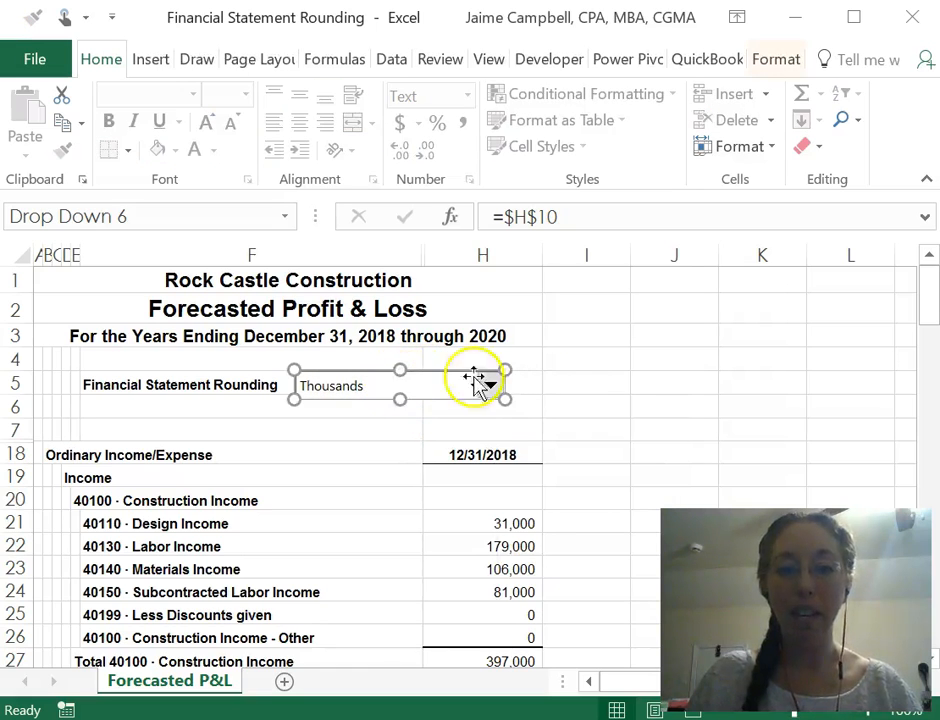
click(586, 393)
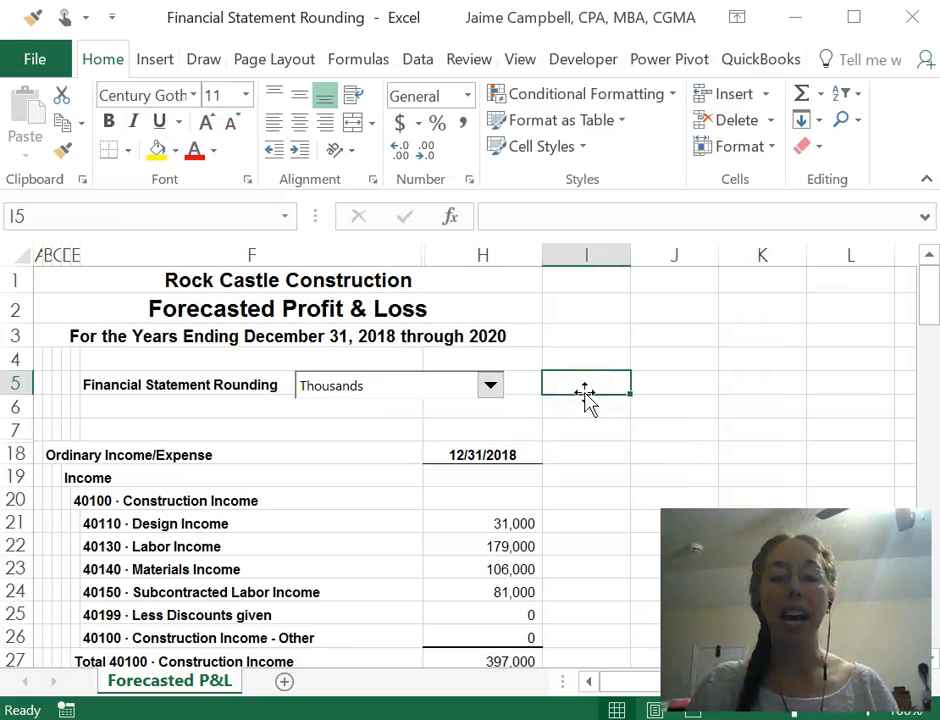
- Switch the statement's rounding to Units and finally to Tens with the repositioned combo box
click(489, 388)
click(447, 410)
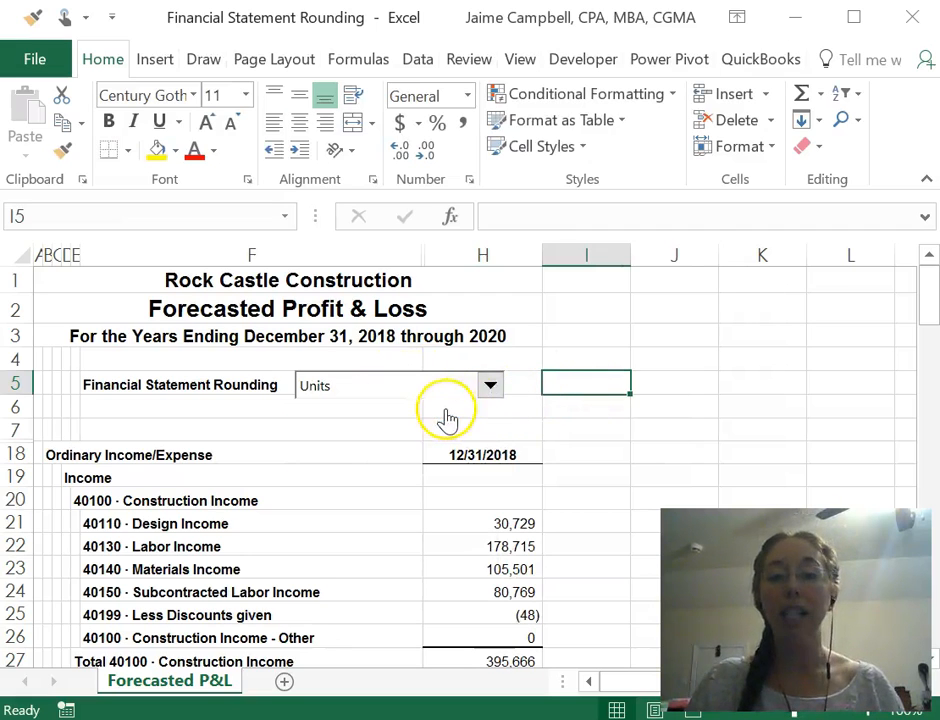
click(487, 388)
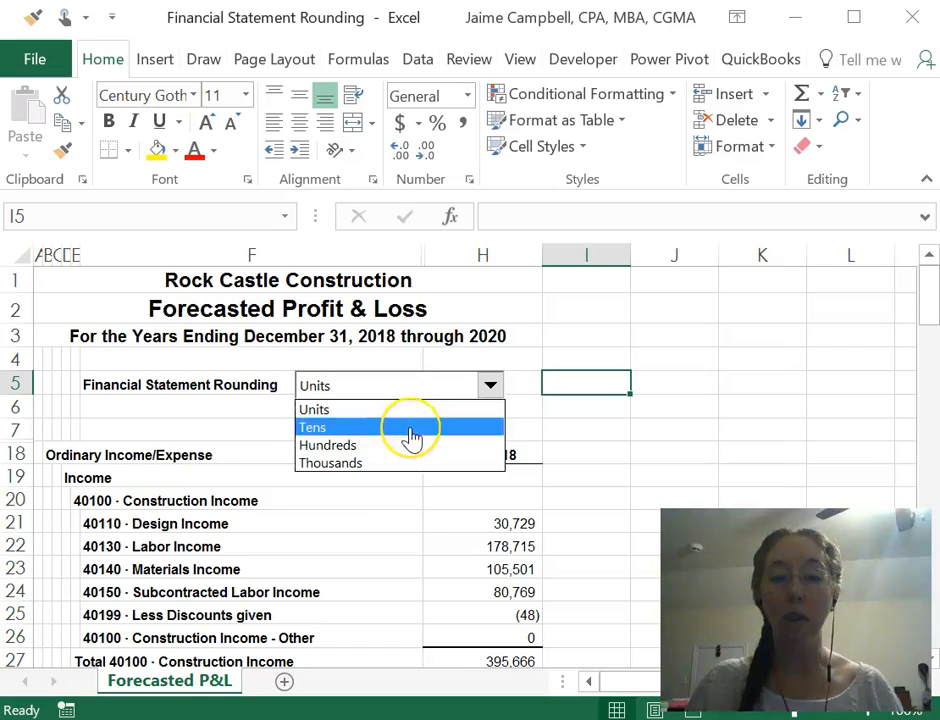
click(412, 428)
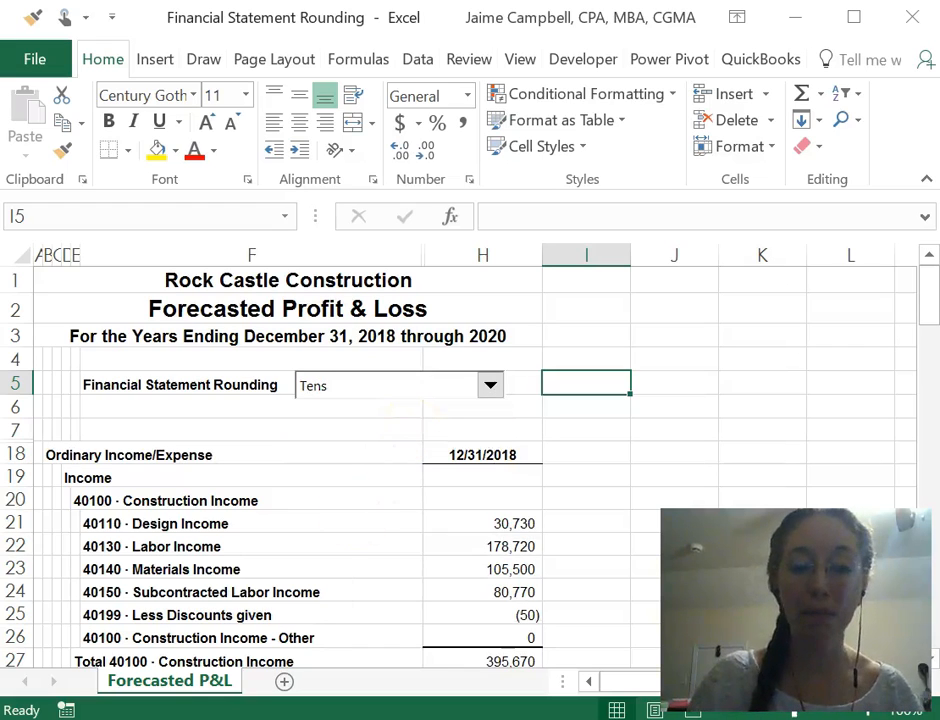